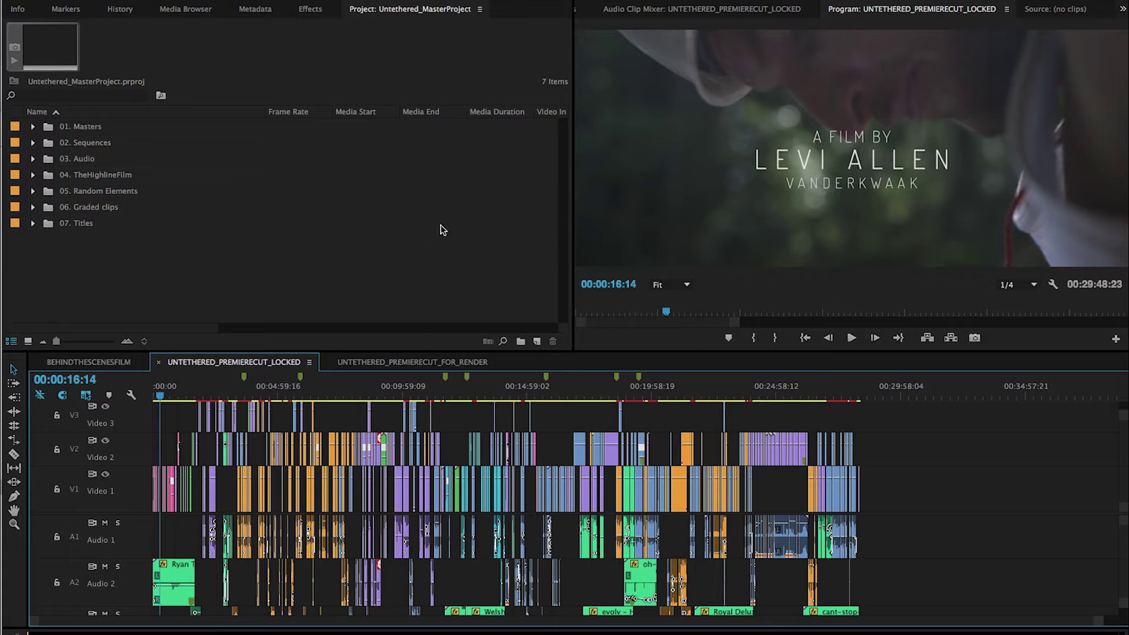
Step: Save the Untethered_MasterProject and return focus to the locked cut timeline
{"action": "key", "text": "super+s"}
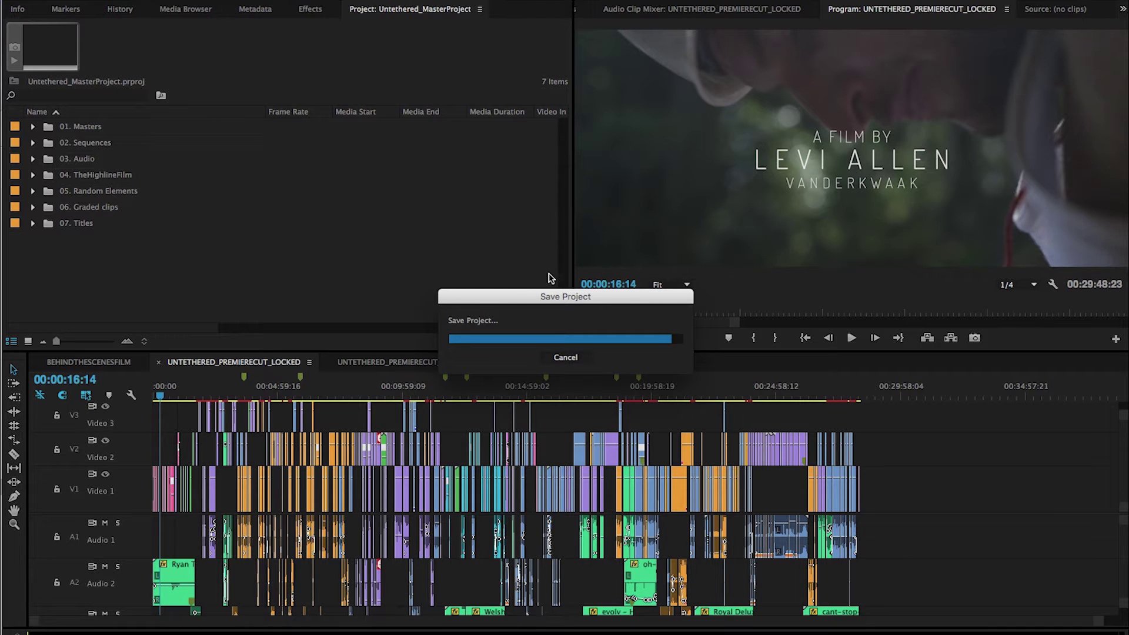
{"action": "left_click_drag", "start_coordinate": [471, 298], "coordinate": [677, 175]}
{"action": "left_click", "coordinate": [764, 233]}
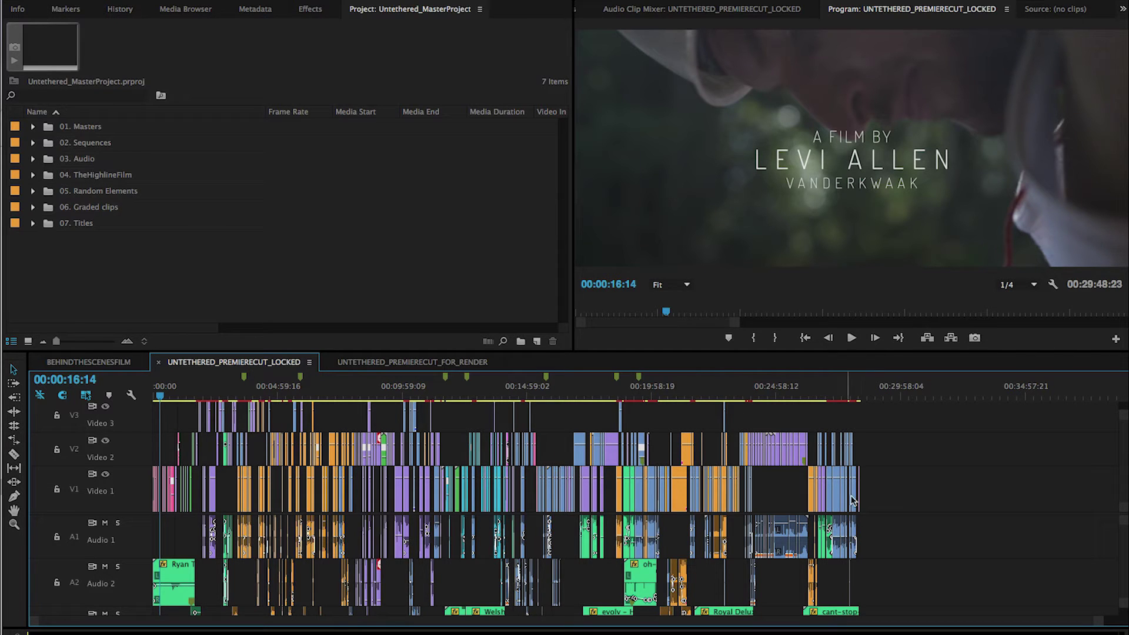
{"action": "key", "text": "grave"}
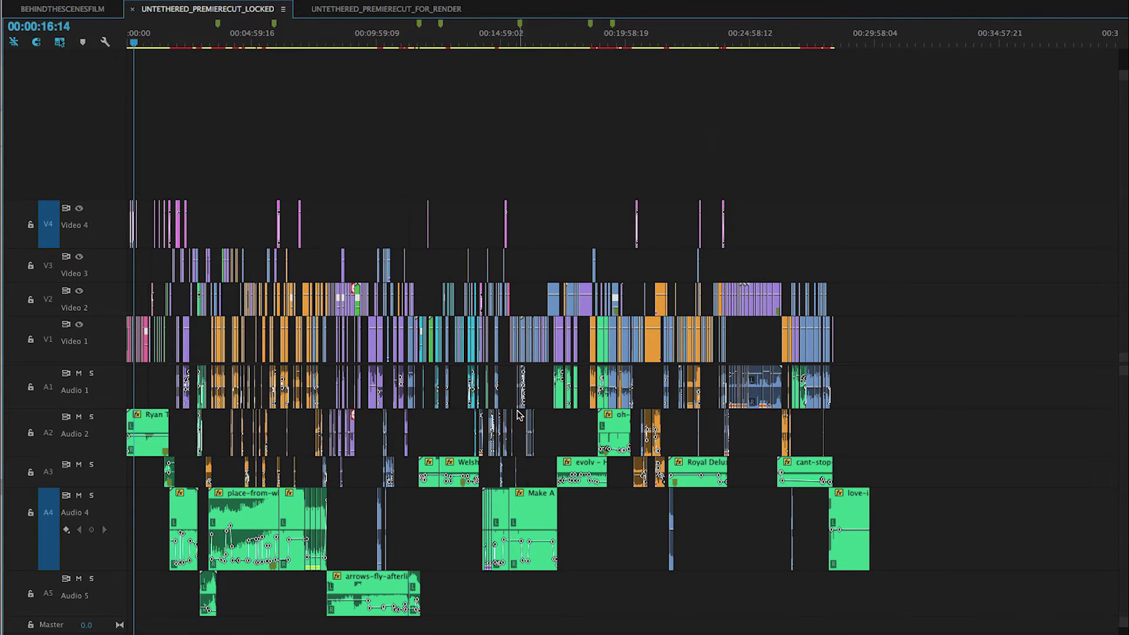
{"action": "key", "text": "grave"}
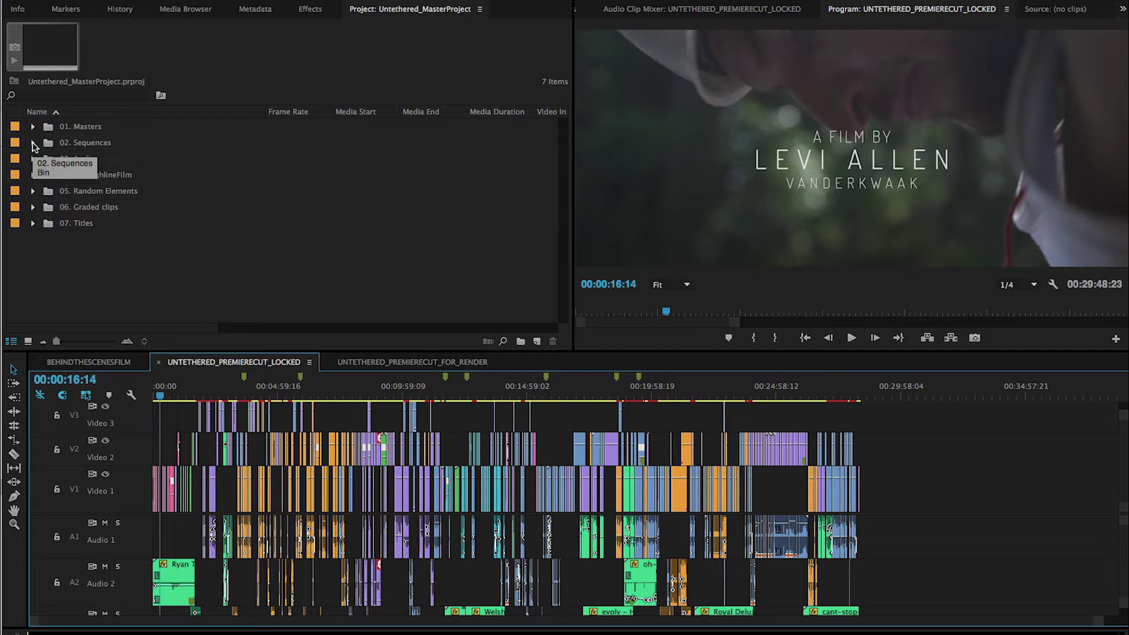
{"action": "left_click", "coordinate": [33, 143]}
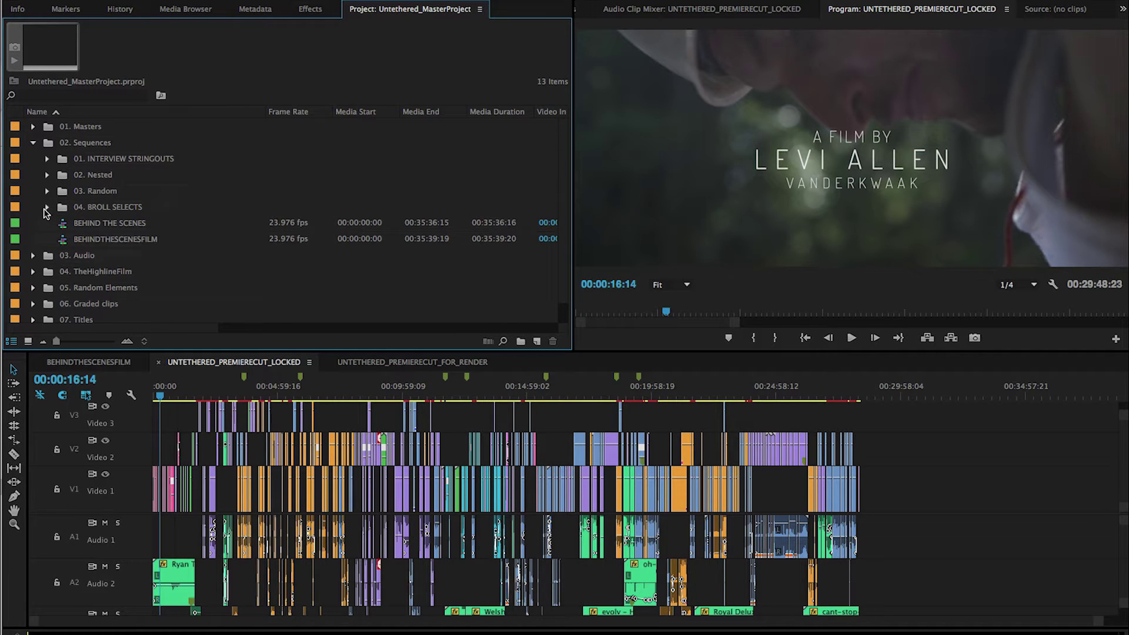
Step: Expand the 01. INTERVIEW STRINGOUTS bin in 02. Sequences to list its six stringouts
{"action": "scroll", "coordinate": [47, 176], "scroll_direction": "down", "scroll_amount": 1}
{"action": "left_click", "coordinate": [47, 142]}
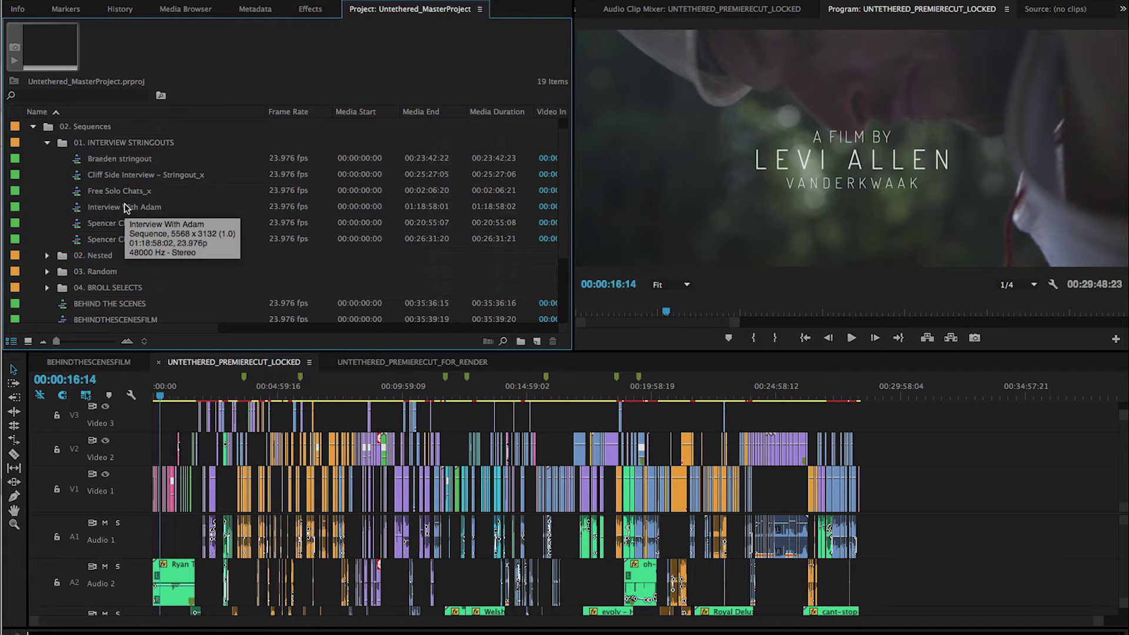
Step: Open the Braeden stringout sequence and zoom out to see its full length
{"action": "left_click", "coordinate": [75, 164]}
{"action": "double_click", "coordinate": [76, 164]}
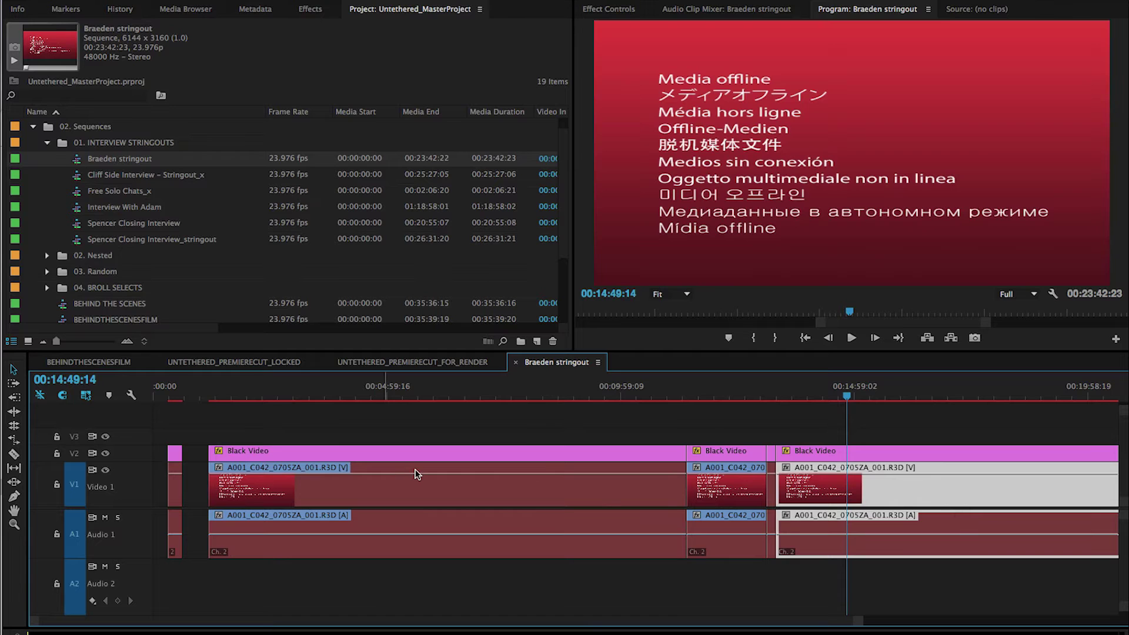
{"action": "left_click", "coordinate": [414, 398]}
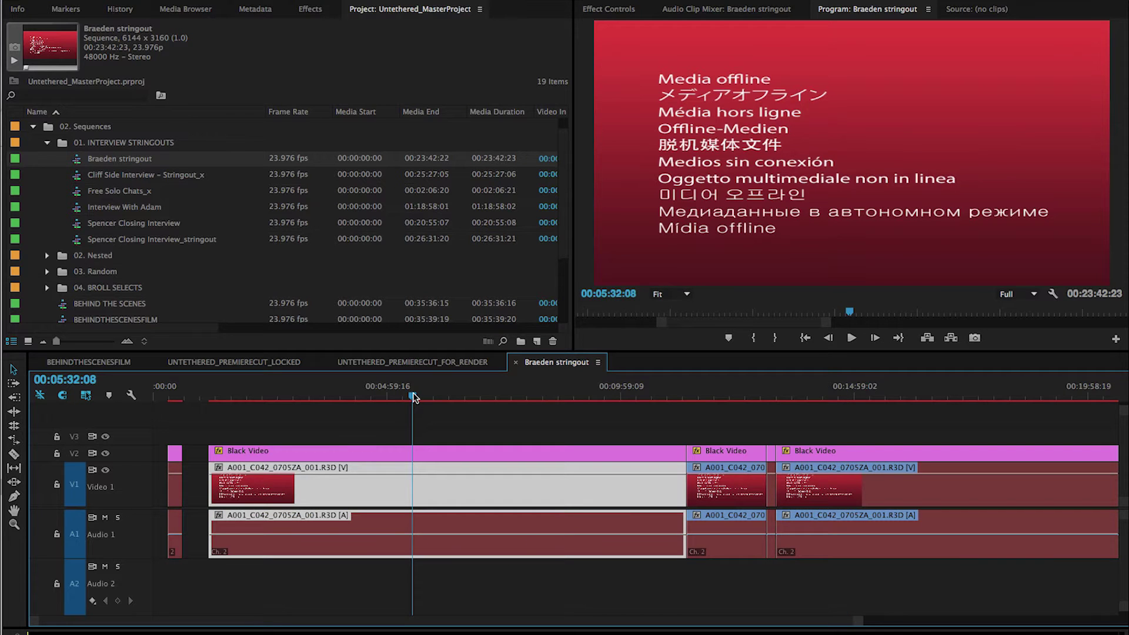
{"action": "key", "text": "minus"}
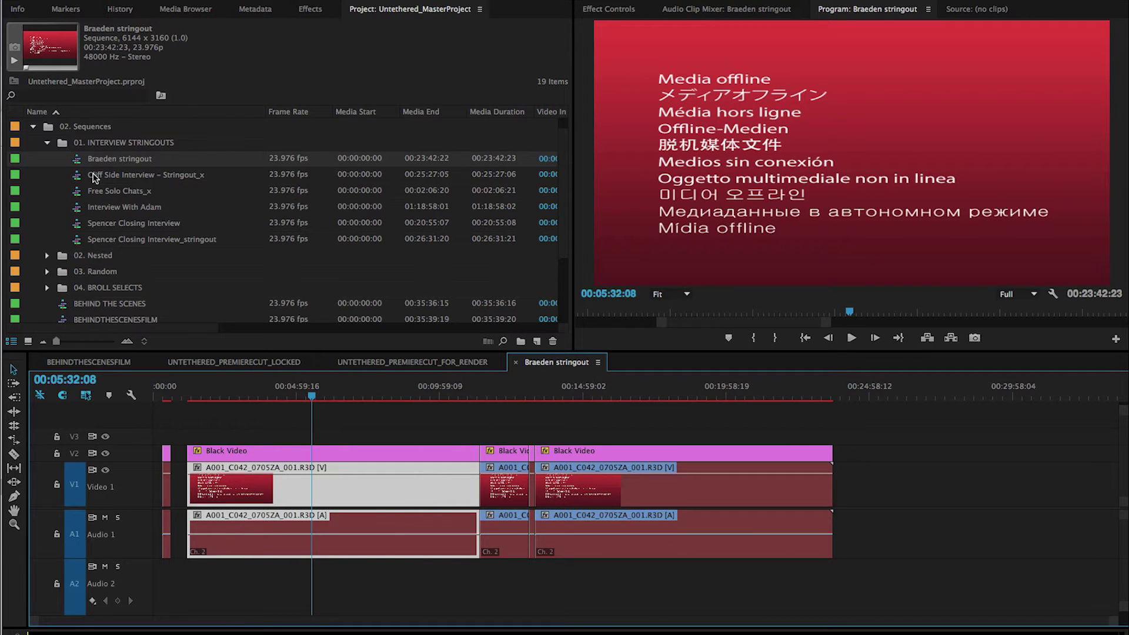
Step: Open Interview With Adam, enlarge the timeline, and fit the whole sequence into view
{"action": "left_click", "coordinate": [78, 208]}
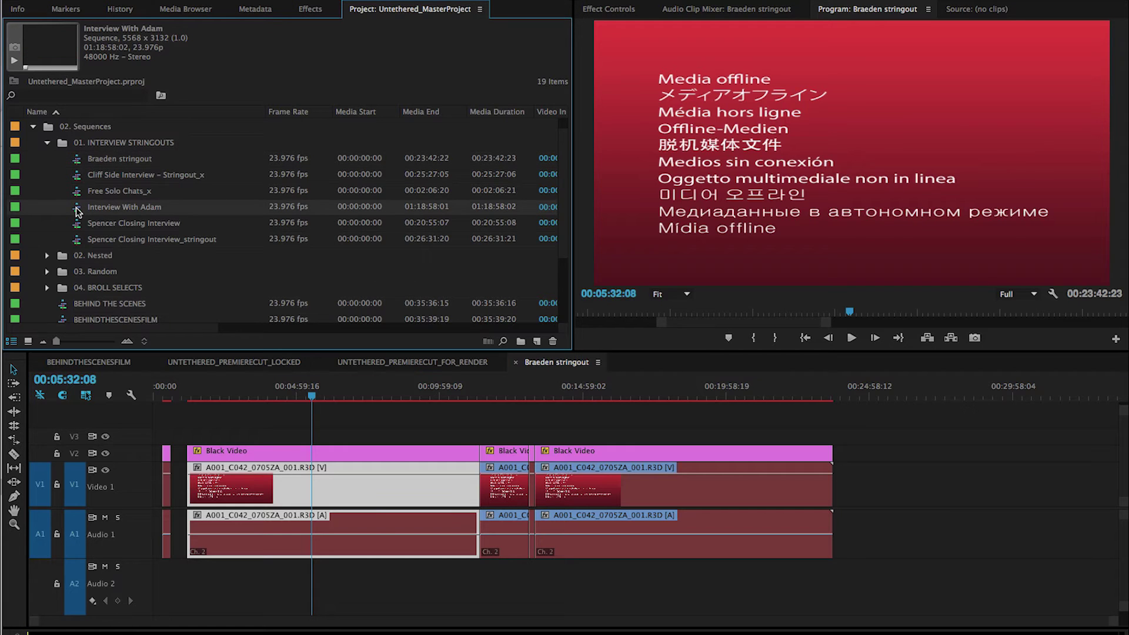
{"action": "double_click", "coordinate": [78, 210]}
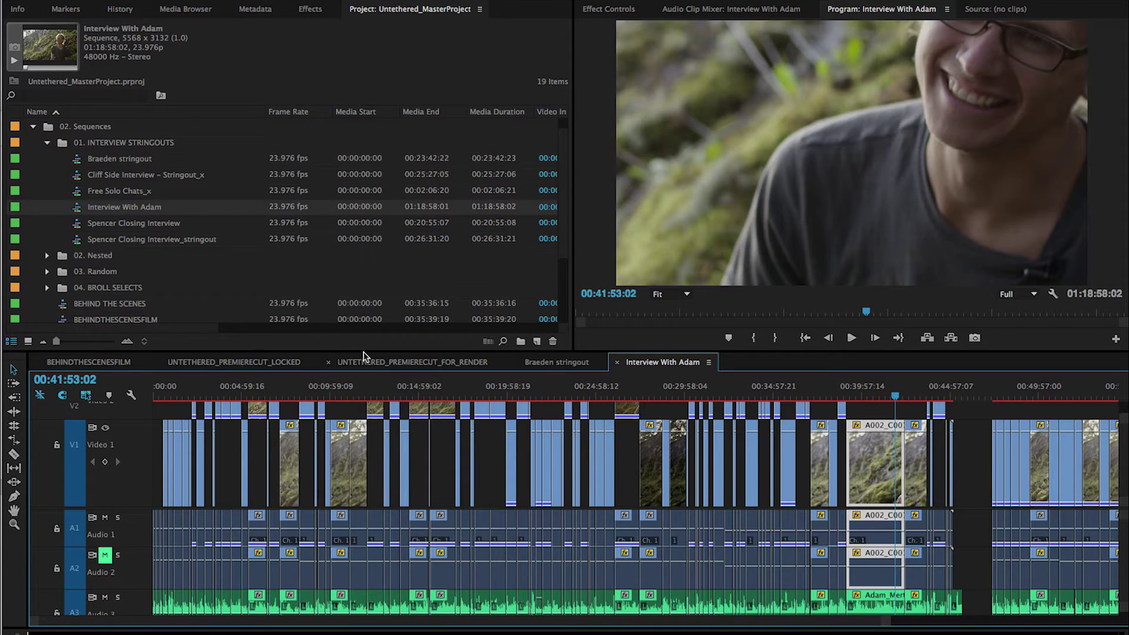
{"action": "left_click", "coordinate": [366, 360]}
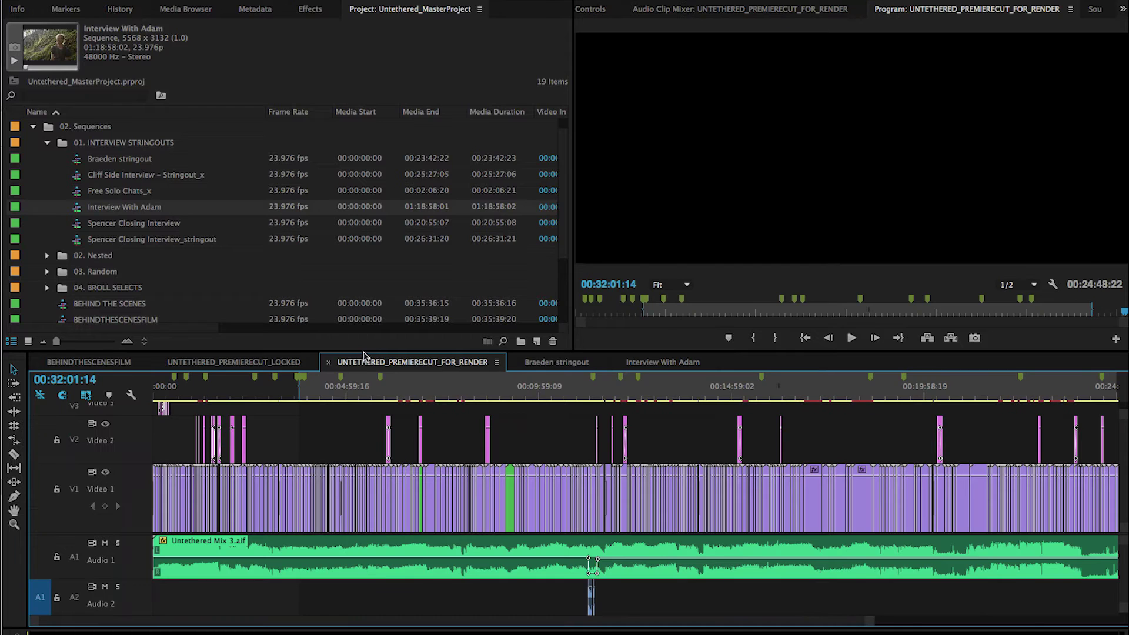
{"action": "left_click", "coordinate": [684, 362]}
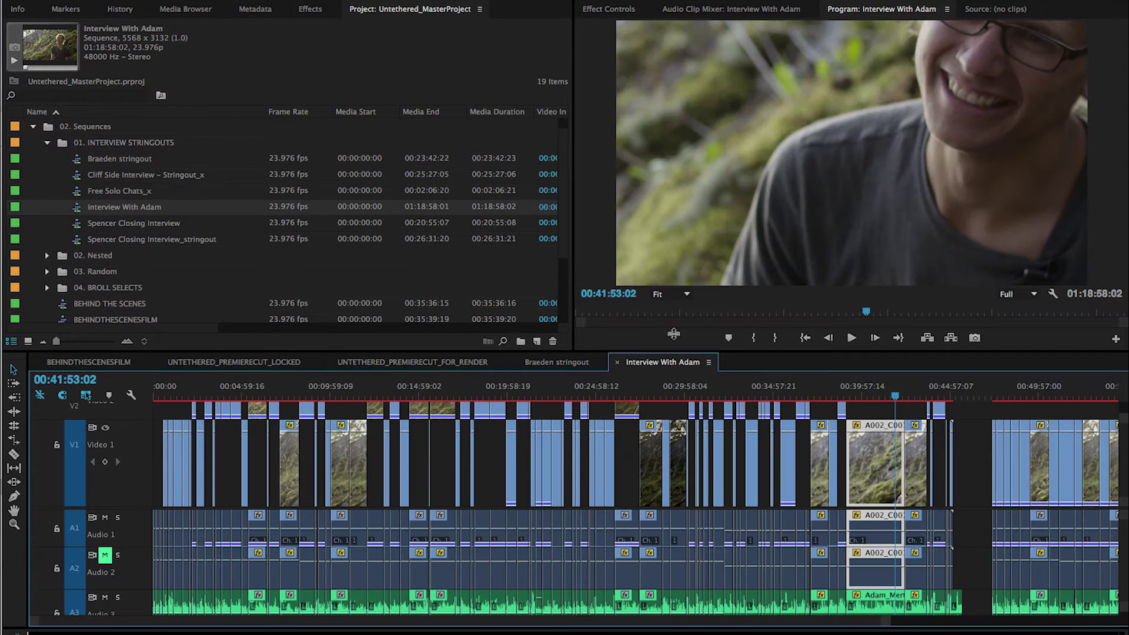
{"action": "left_click_drag", "start_coordinate": [674, 334], "coordinate": [691, 238]}
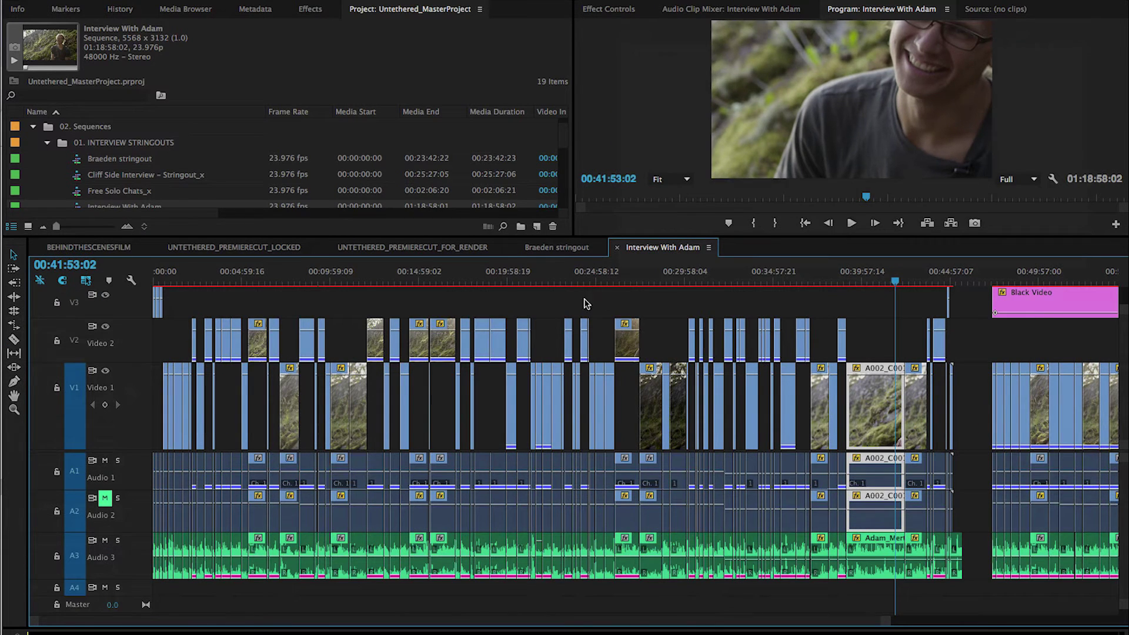
{"action": "left_click", "coordinate": [535, 303]}
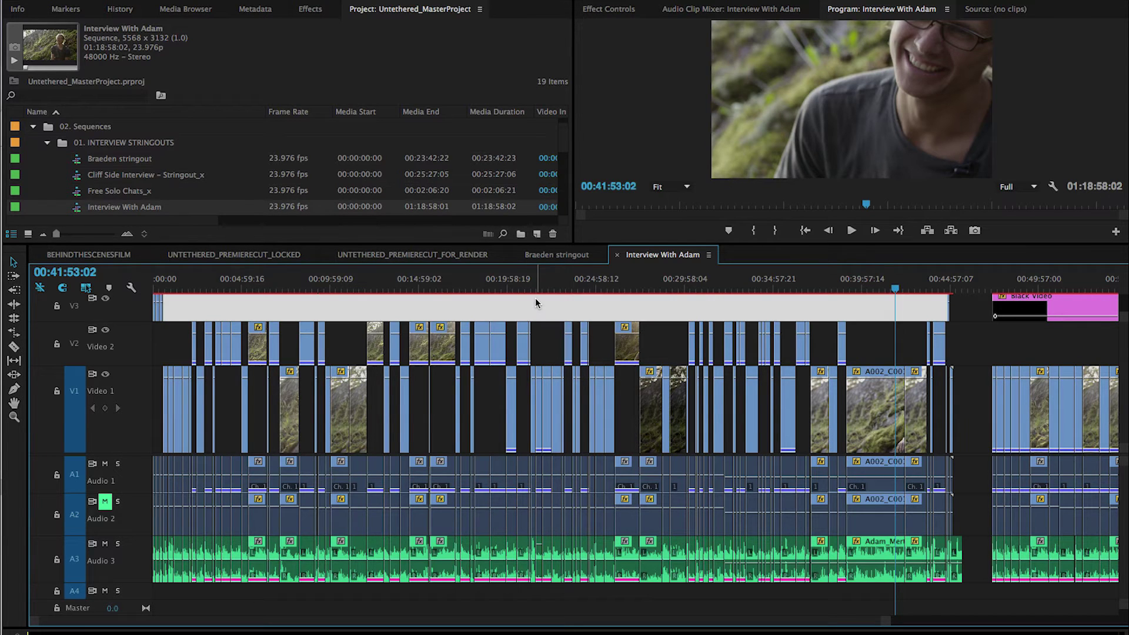
{"action": "key", "text": "backslash"}
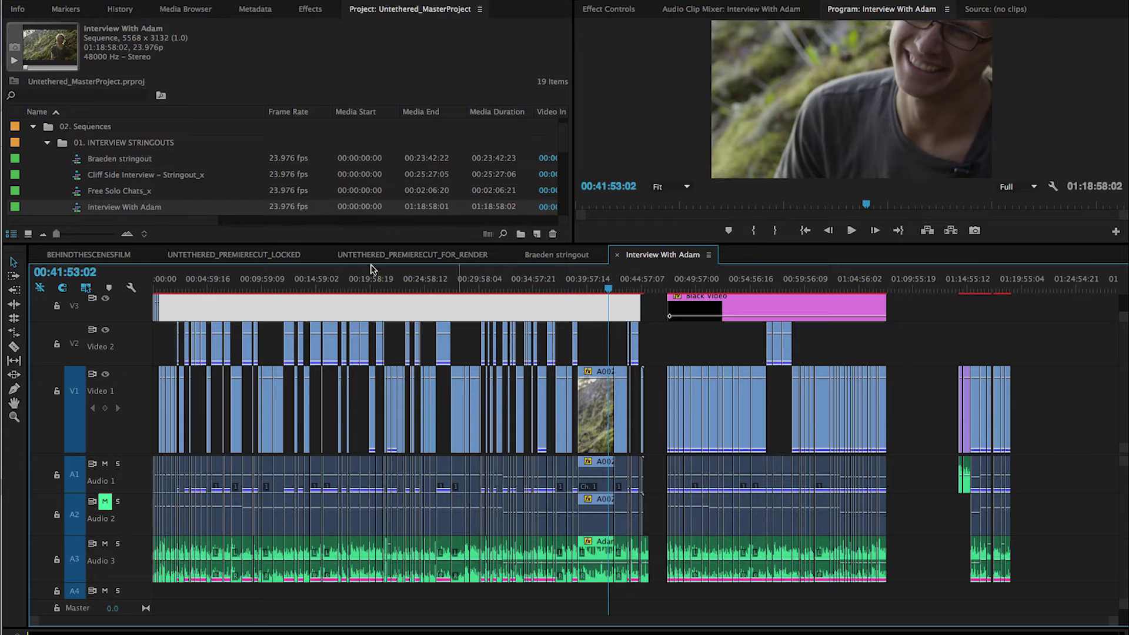
{"action": "scroll", "coordinate": [230, 191], "scroll_direction": "down", "scroll_amount": 4}
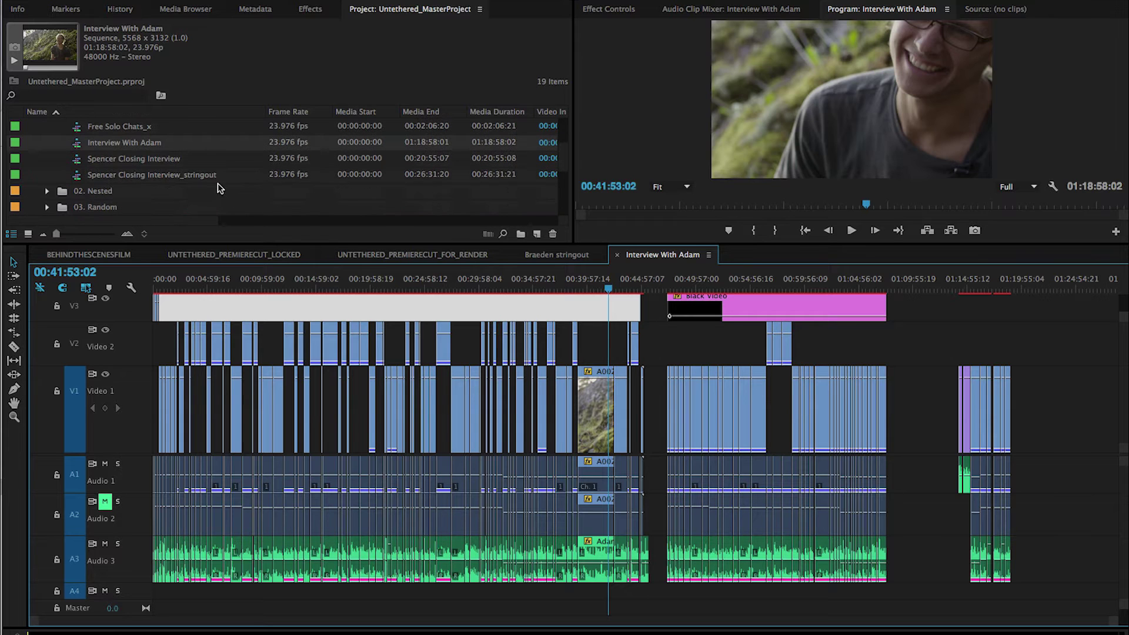
{"action": "left_click", "coordinate": [80, 174]}
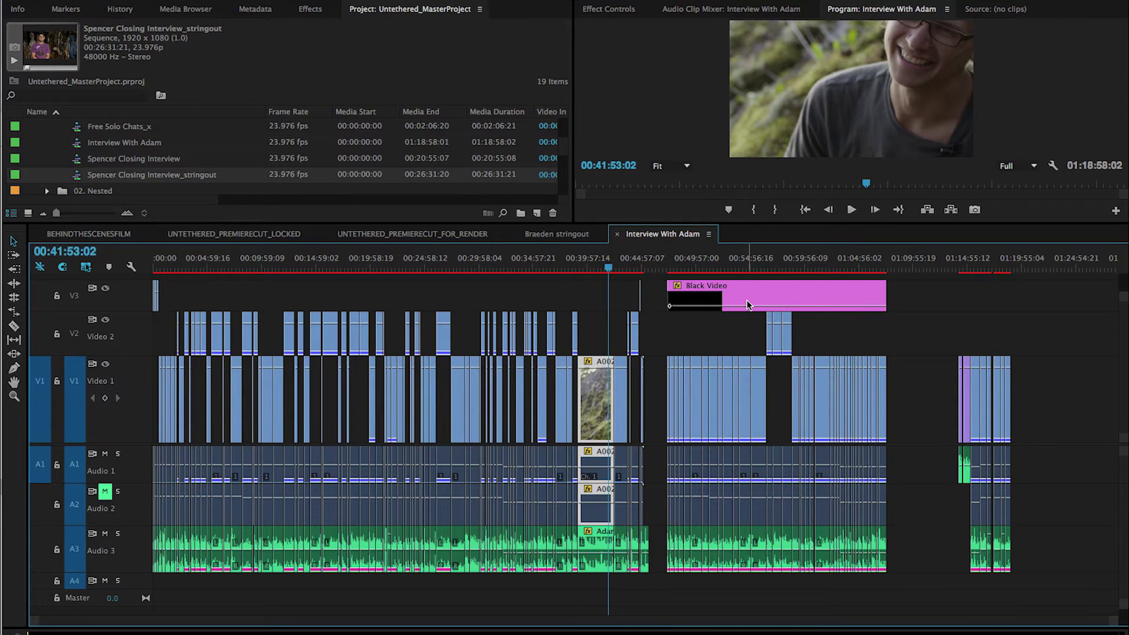
Step: Move the V3 Black Video clip earlier, split it twice, and name the middle piece 'free solo discussion'
{"action": "left_click_drag", "start_coordinate": [550, 294], "coordinate": [465, 295]}
{"action": "key", "text": "c"}
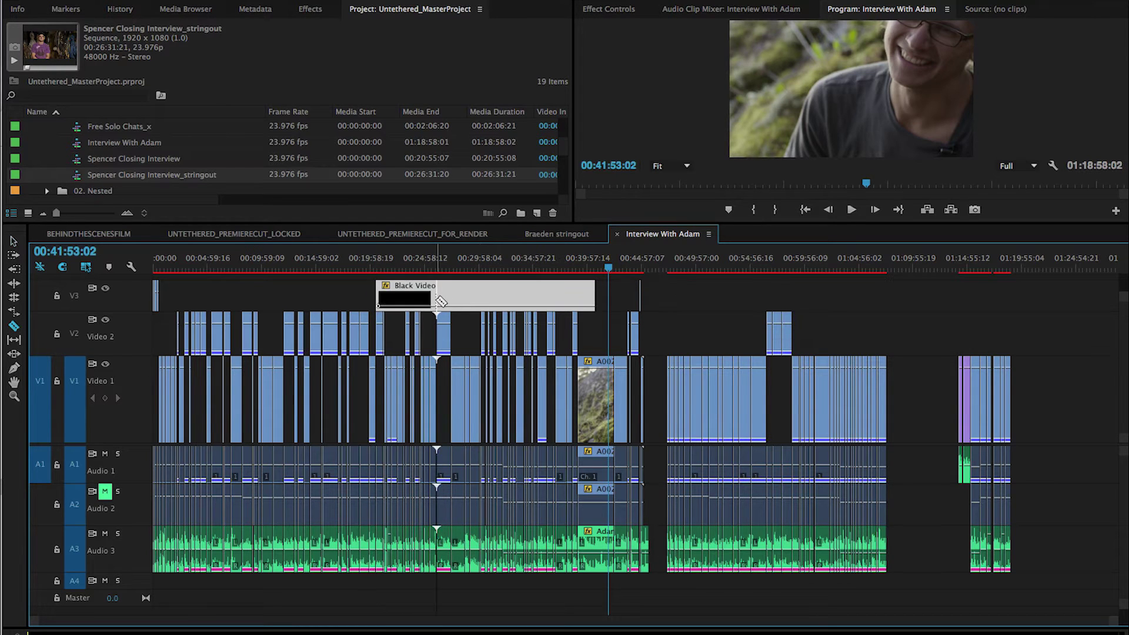
{"action": "scroll", "coordinate": [436, 303], "scroll_direction": "up", "scroll_amount": 5}
{"action": "left_click", "coordinate": [650, 303]}
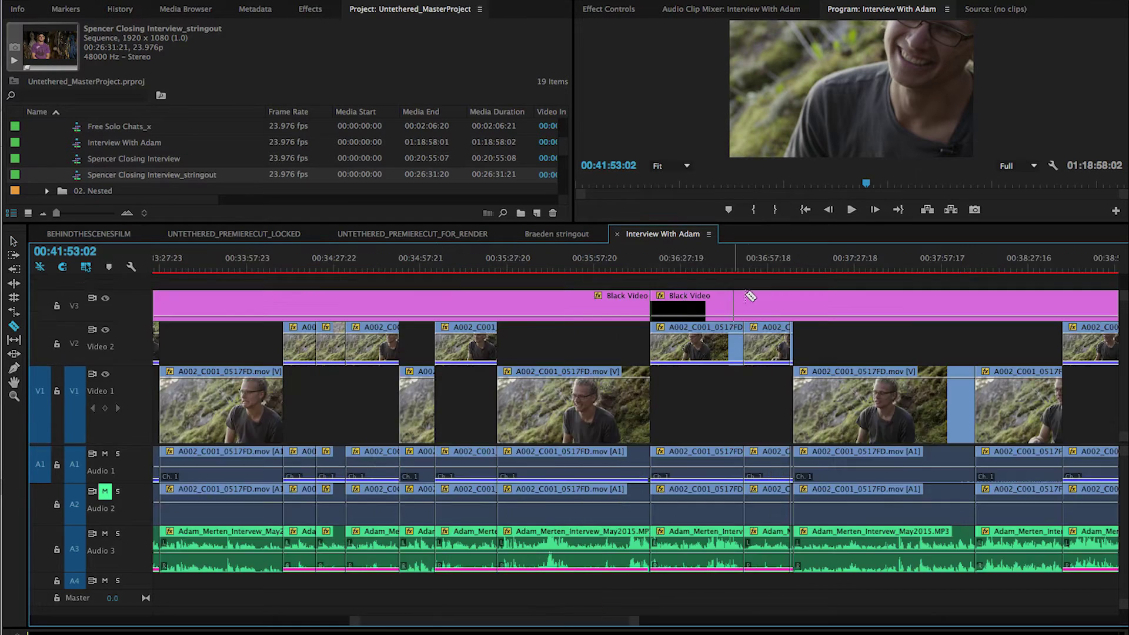
{"action": "left_click", "coordinate": [793, 303]}
{"action": "key", "text": "v"}
{"action": "left_click", "coordinate": [739, 306]}
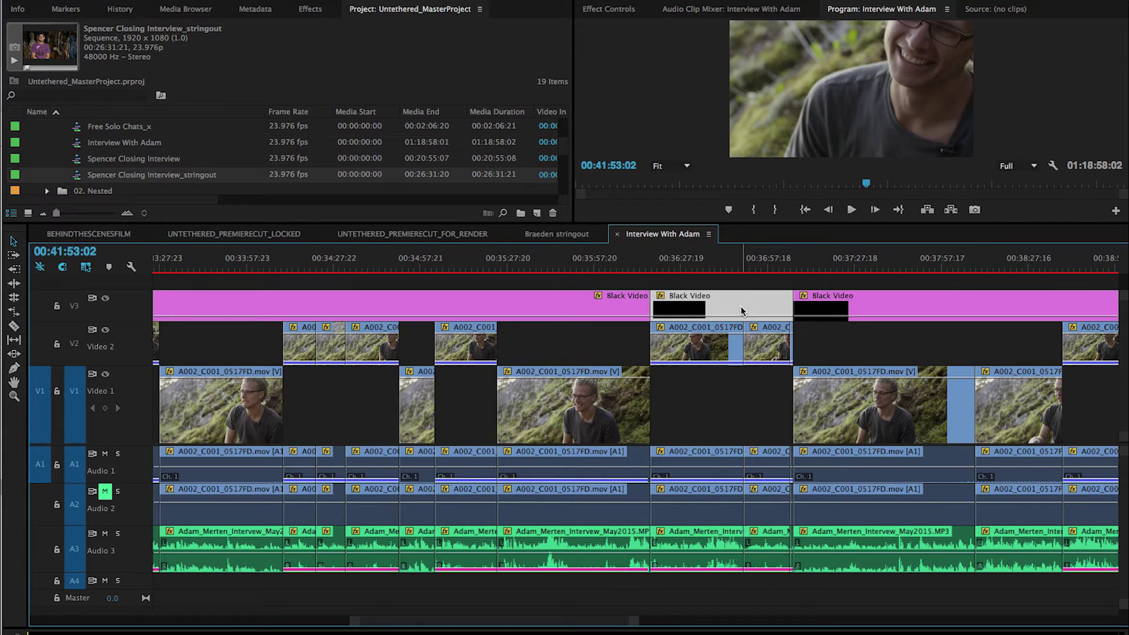
{"action": "key", "text": "ctrl+r"}
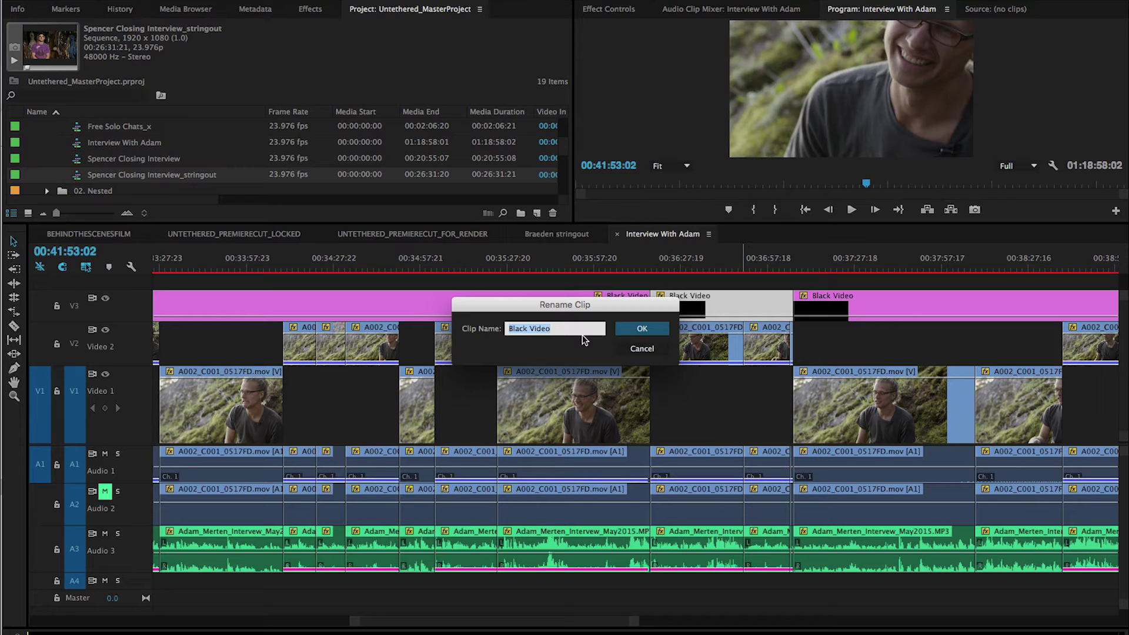
{"action": "type", "text": "free solo discussion"}
{"action": "key", "text": "Return"}
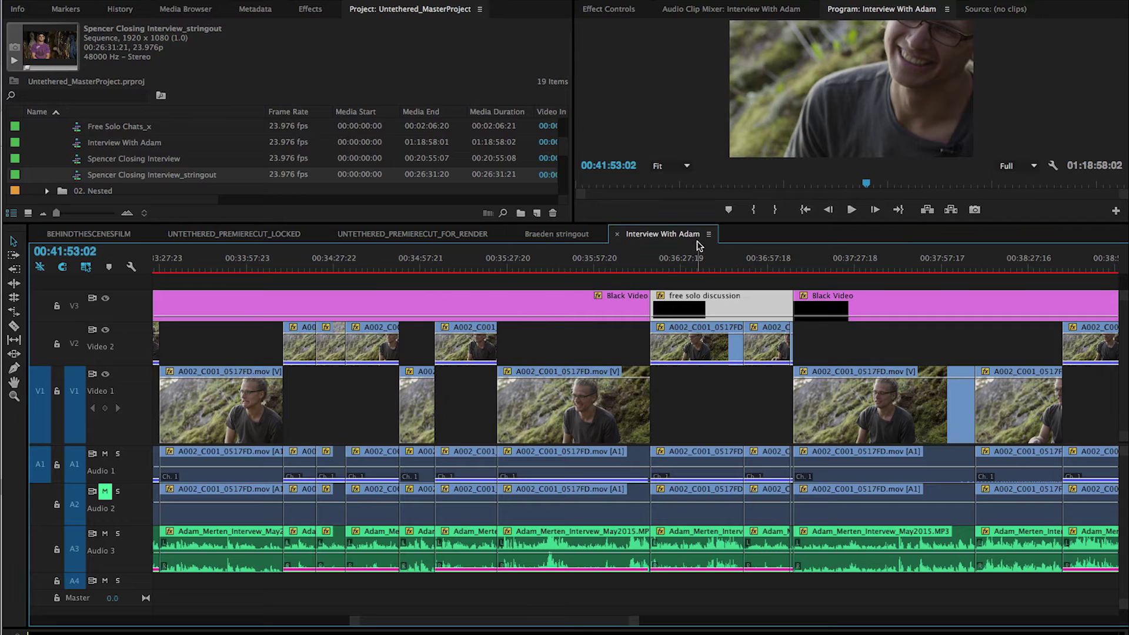
Step: Place the playhead at 00:36:23:05 and zoom the timeline out, then back in around it
{"action": "left_click", "coordinate": [668, 266]}
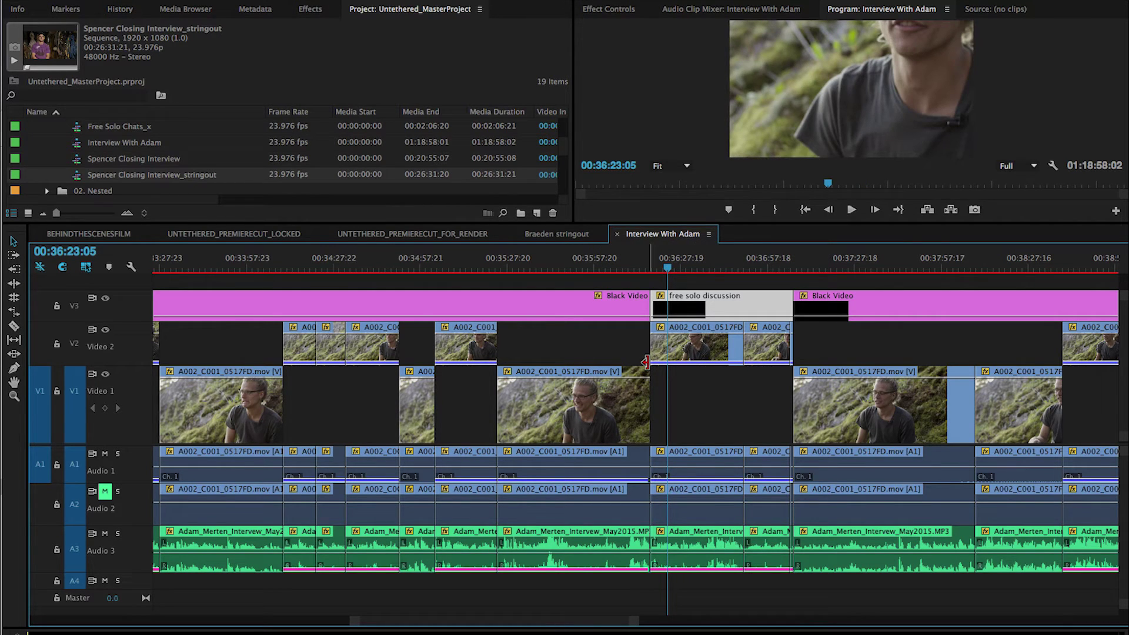
{"action": "key", "text": "minus"}
{"action": "key", "text": "minus"}
{"action": "key", "text": "minus"}
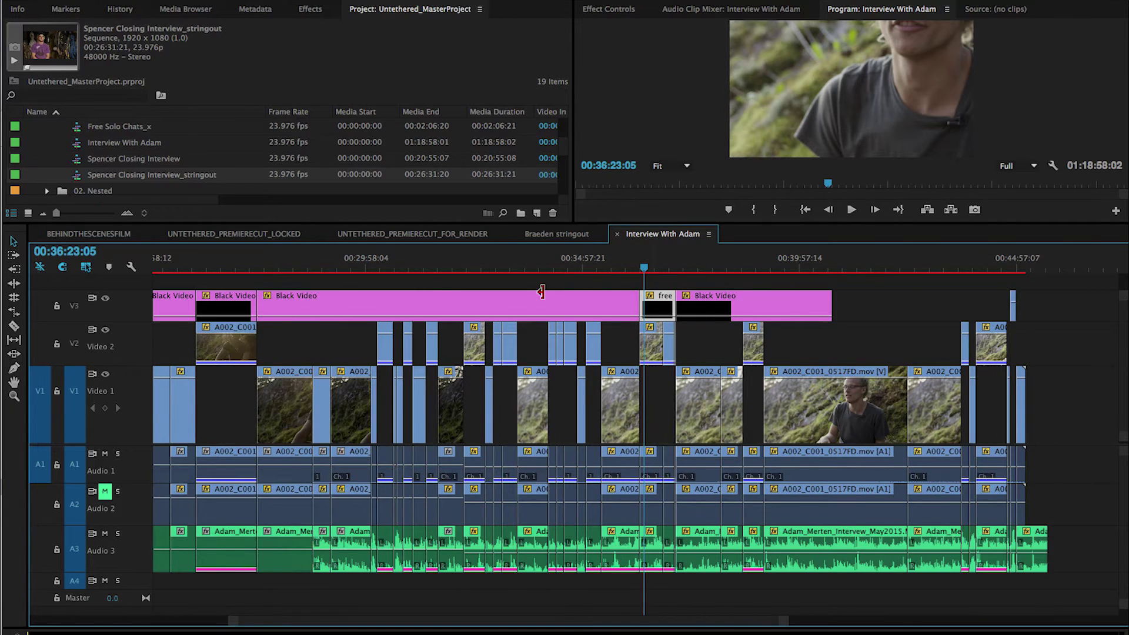
{"action": "key", "text": "minus"}
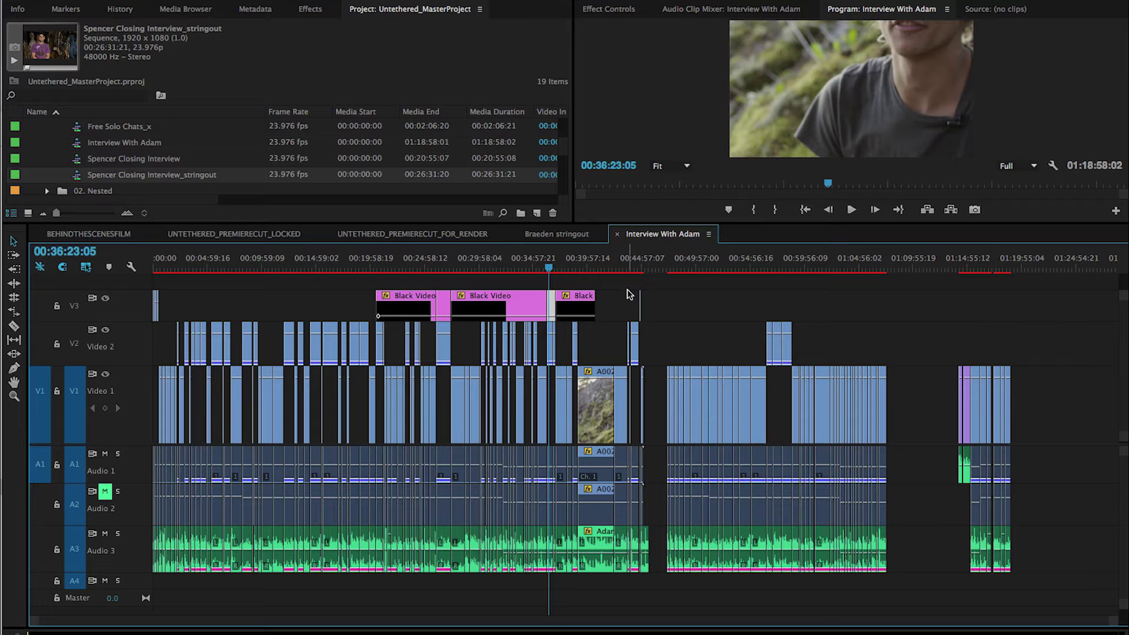
{"action": "key", "text": "="}
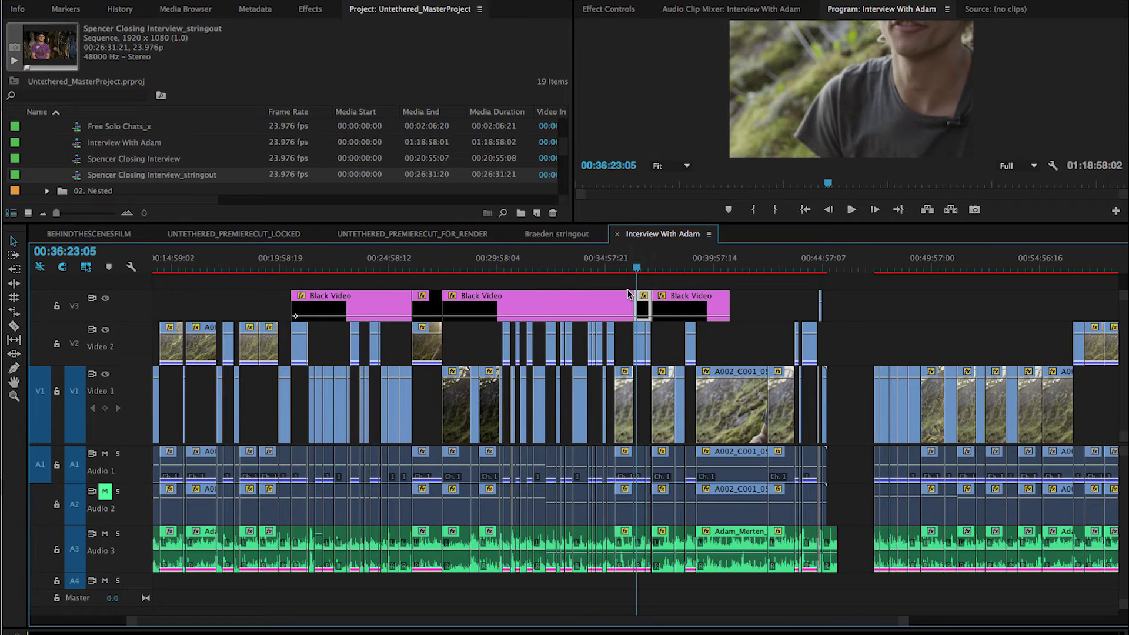
{"action": "key", "text": "="}
{"action": "key", "text": "="}
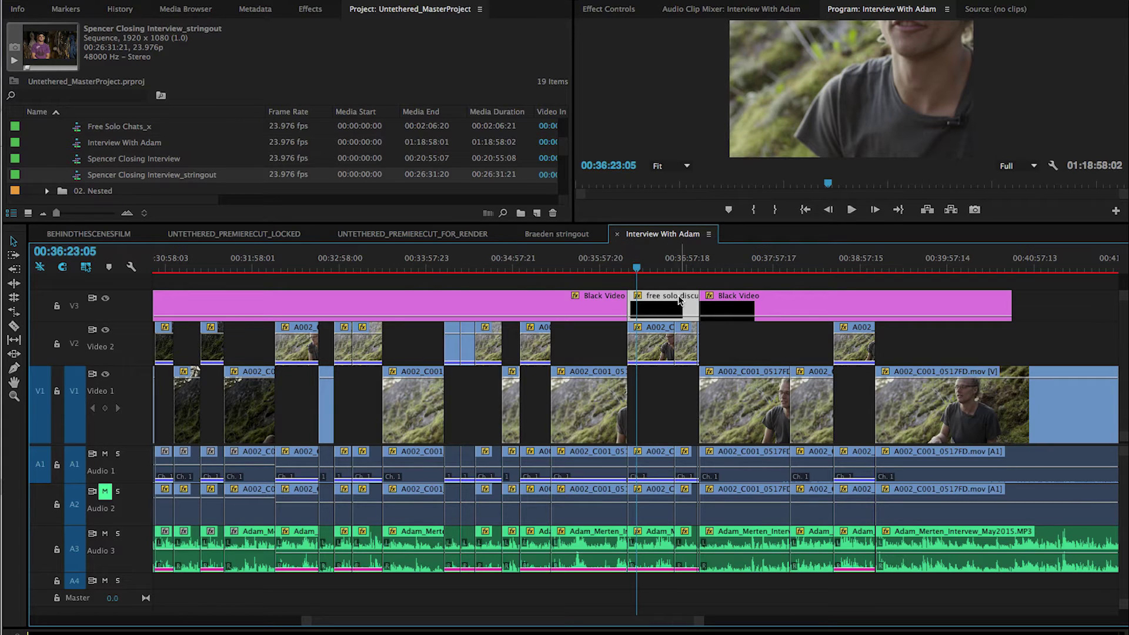
Step: Cancel renaming the free solo discussion clip and make the Project panel taller
{"action": "key", "text": "ctrl+r"}
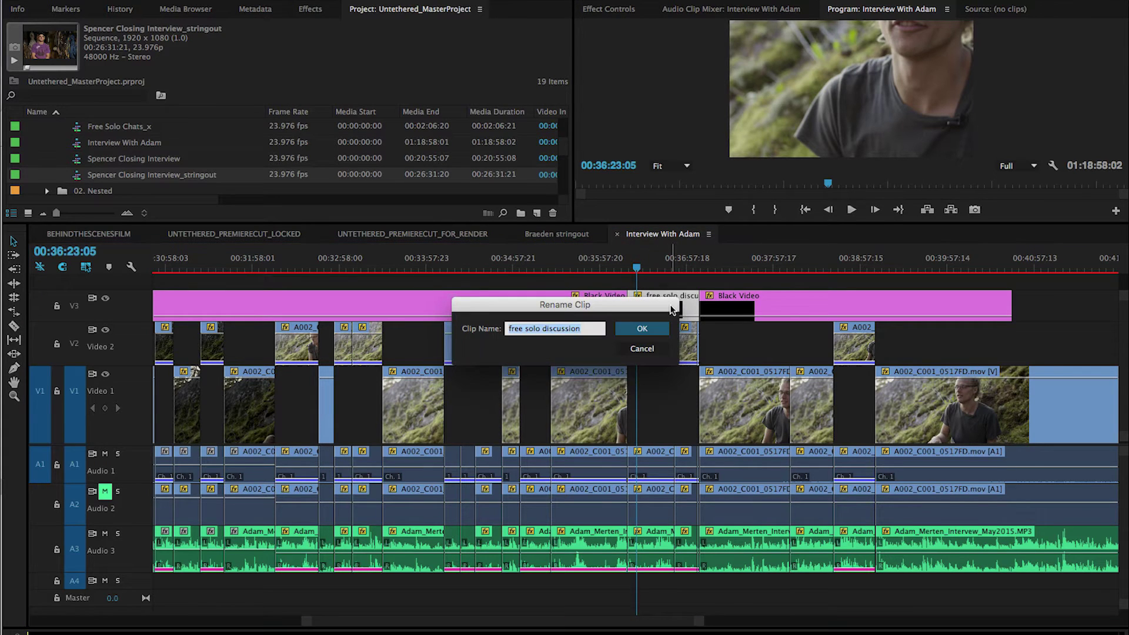
{"action": "key", "text": "BackSpace"}
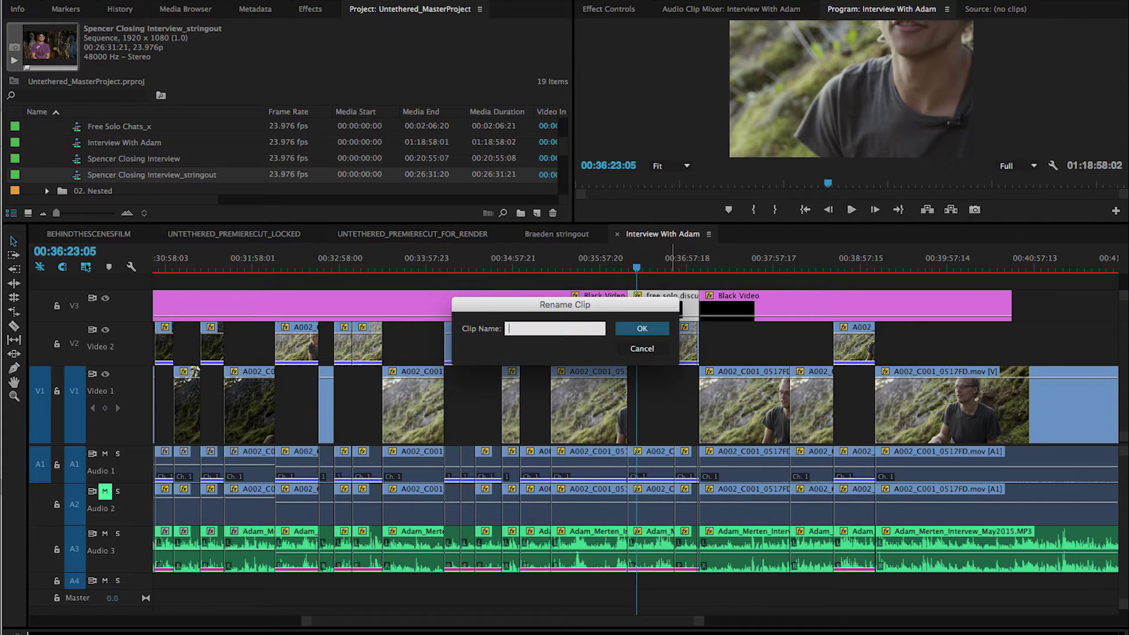
{"action": "left_click", "coordinate": [642, 349]}
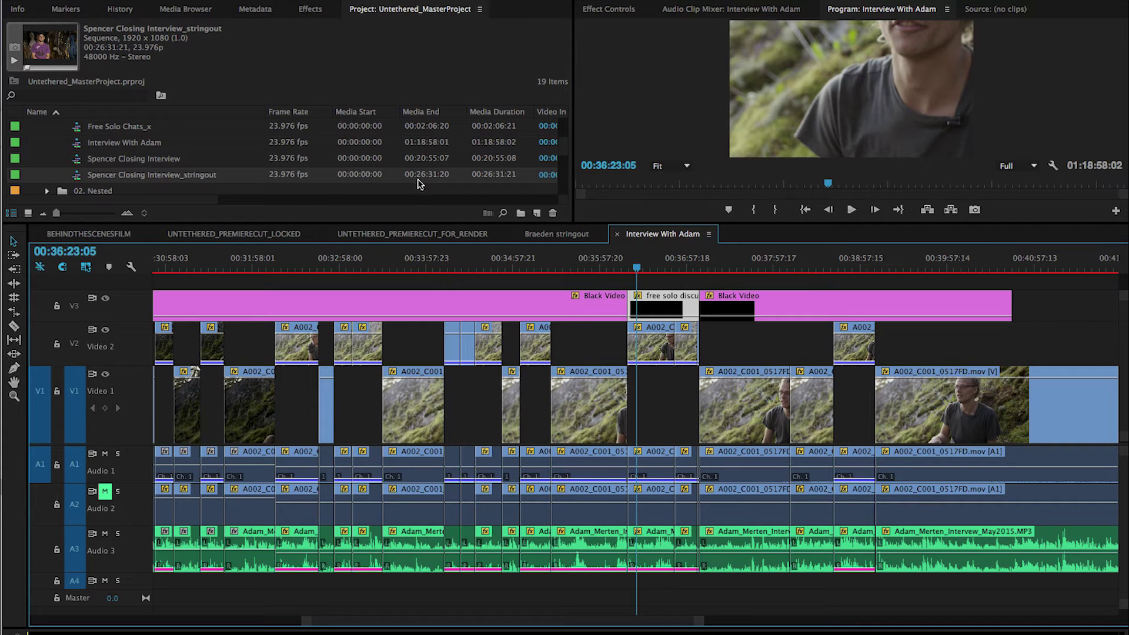
{"action": "left_click_drag", "start_coordinate": [414, 223], "coordinate": [408, 446]}
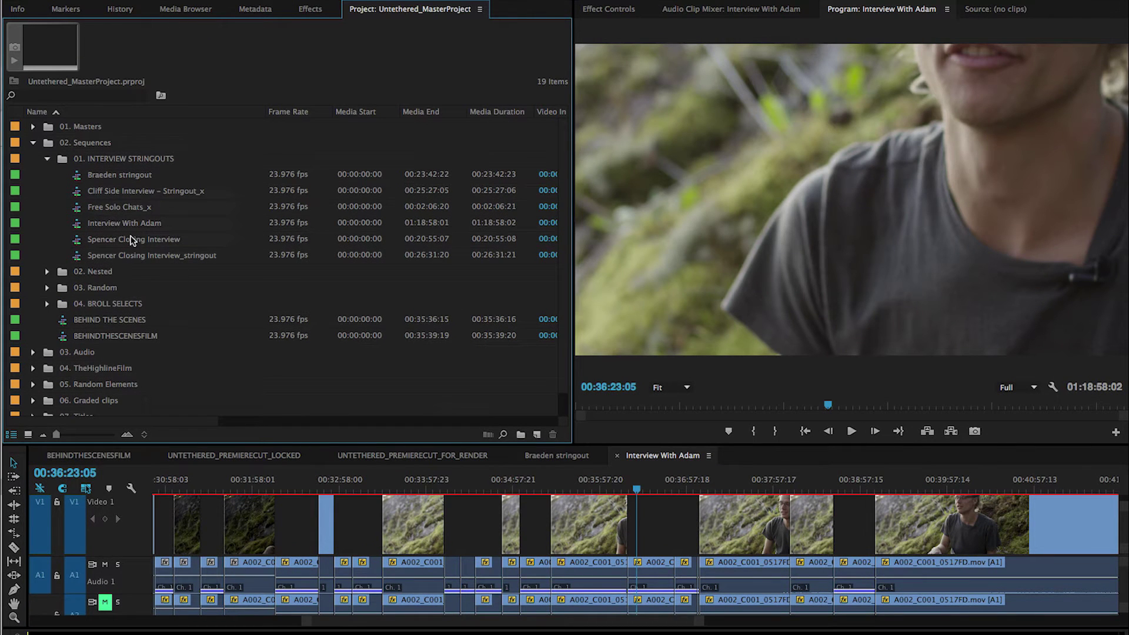
Step: Expand 04. BROLL SELECTS, scroll through its contents, then collapse it again
{"action": "left_click", "coordinate": [47, 305]}
{"action": "scroll", "coordinate": [140, 333], "scroll_direction": "down", "scroll_amount": 5}
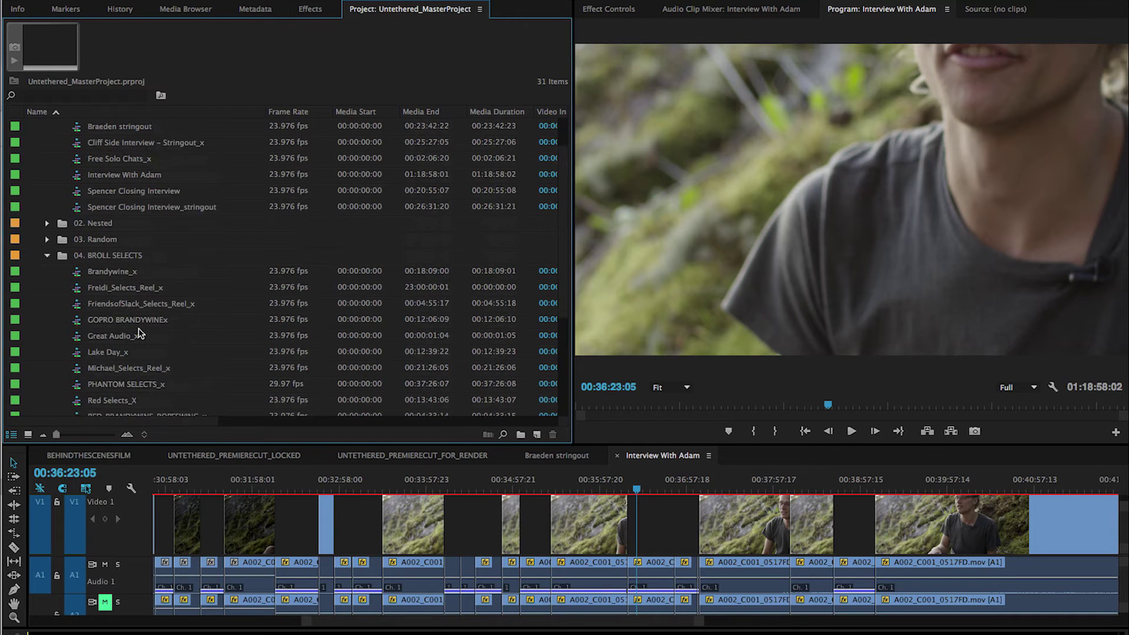
{"action": "scroll", "coordinate": [140, 333], "scroll_direction": "down", "scroll_amount": 1}
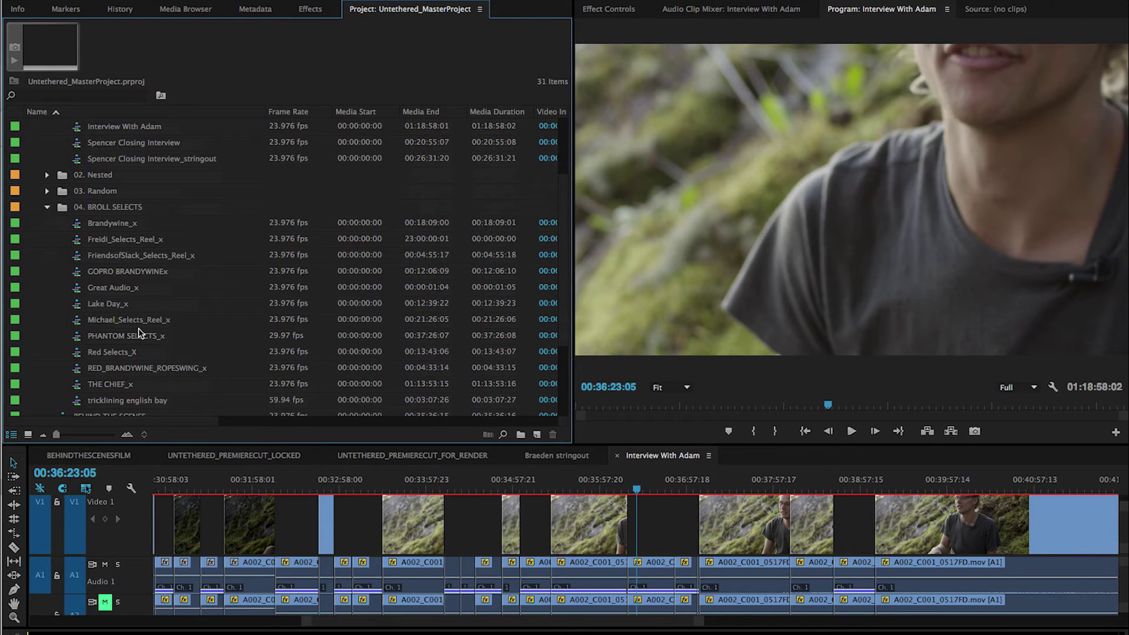
{"action": "scroll", "coordinate": [139, 333], "scroll_direction": "down", "scroll_amount": 3}
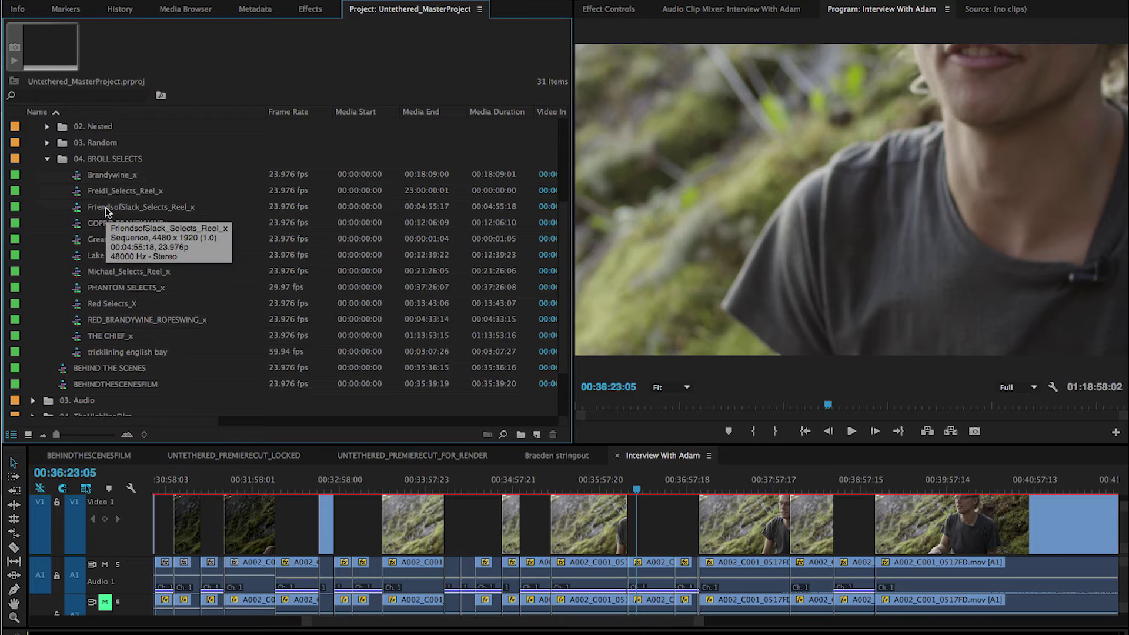
{"action": "left_click", "coordinate": [47, 159]}
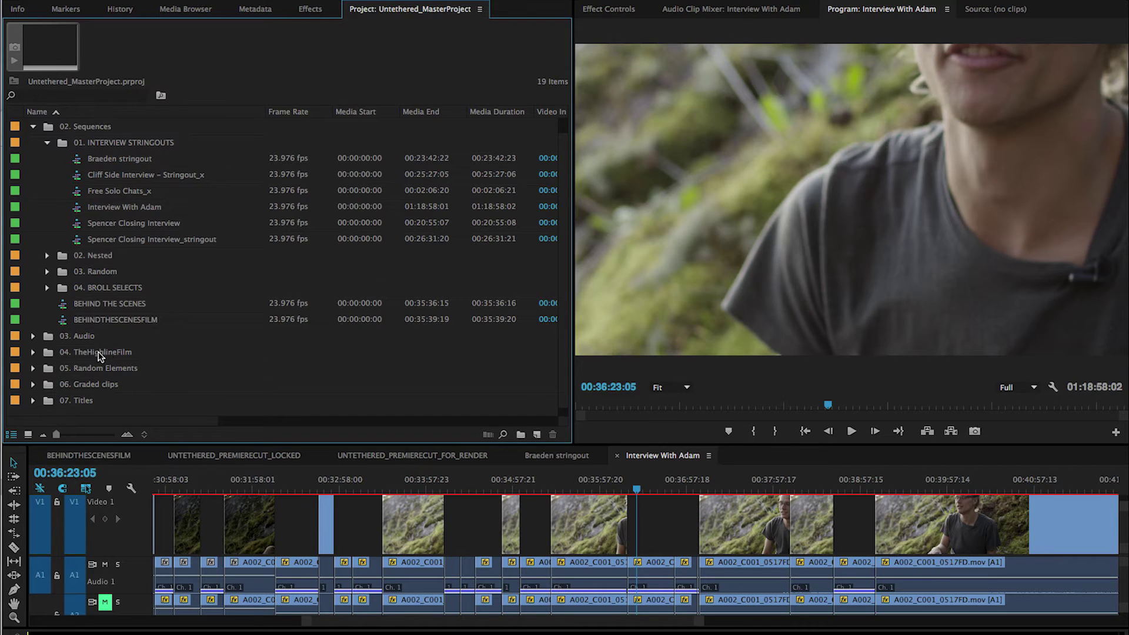
Step: Open the 04. TheHighlineFilm bin and select TheHighlineFilm_Brollv3 in Film Building
{"action": "left_click", "coordinate": [33, 355]}
{"action": "scroll", "coordinate": [154, 383], "scroll_direction": "down", "scroll_amount": 5}
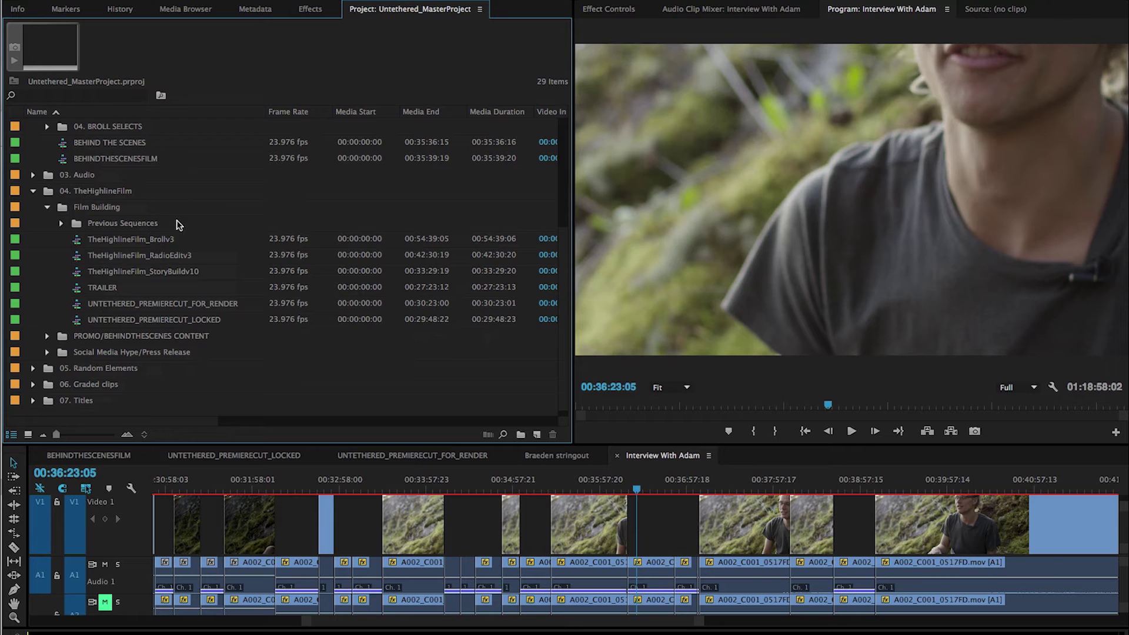
{"action": "left_click", "coordinate": [94, 243]}
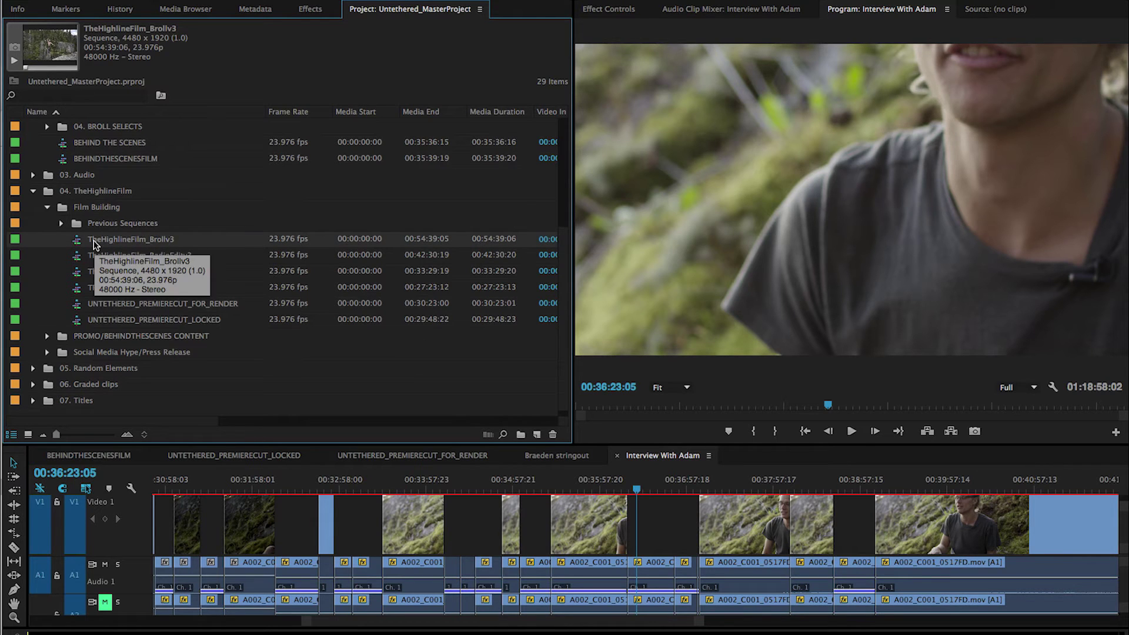
Step: Open TheHighlineFilm_Brollv3 and review it with the timeline maximized, then restore the layout
{"action": "left_click", "coordinate": [124, 242]}
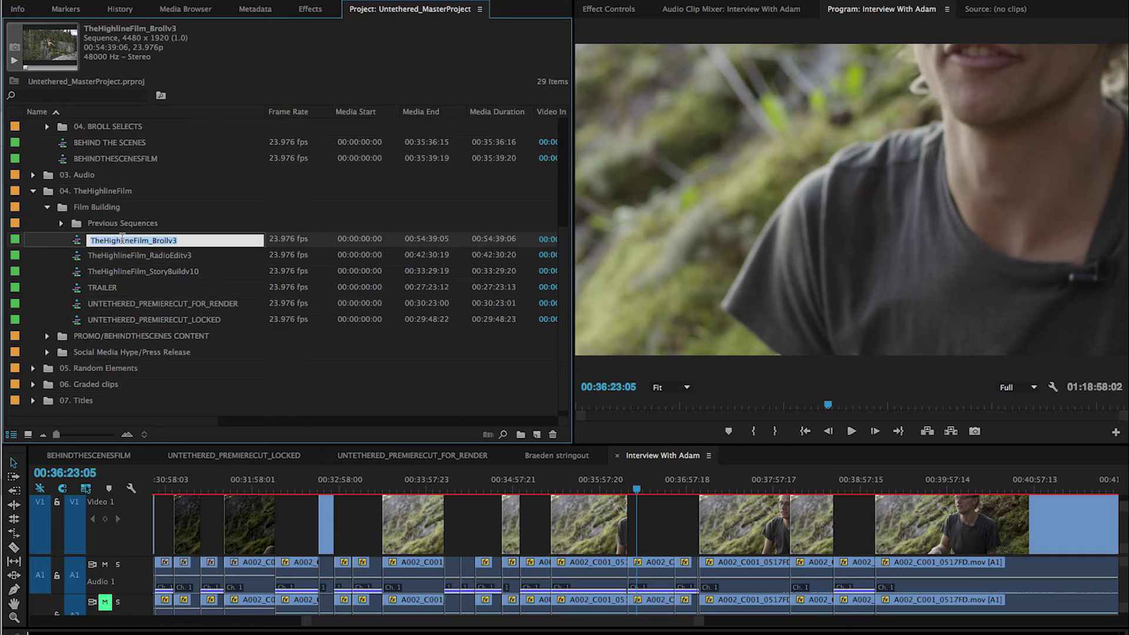
{"action": "left_click", "coordinate": [78, 245]}
{"action": "double_click", "coordinate": [78, 245]}
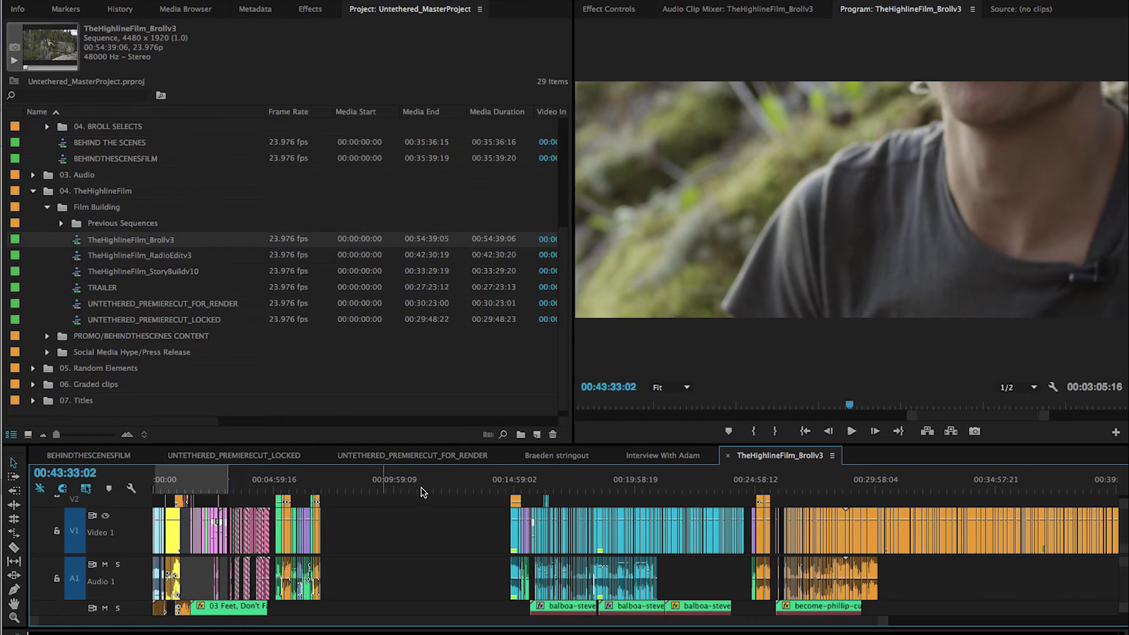
{"action": "left_click", "coordinate": [446, 486]}
{"action": "key", "text": "grave"}
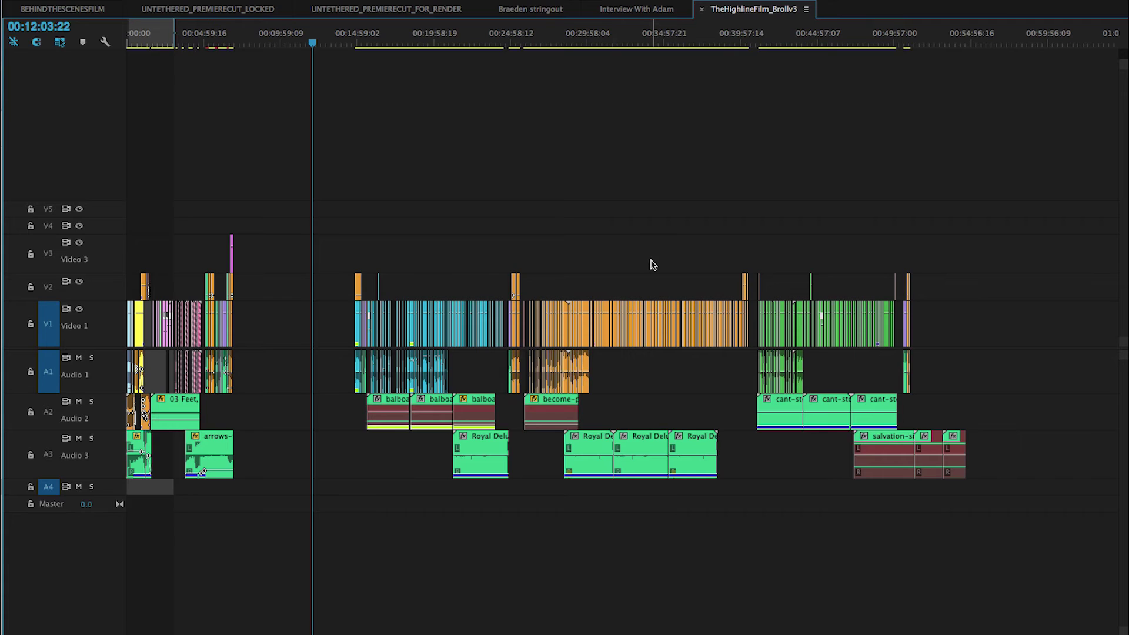
{"action": "key", "text": "grave"}
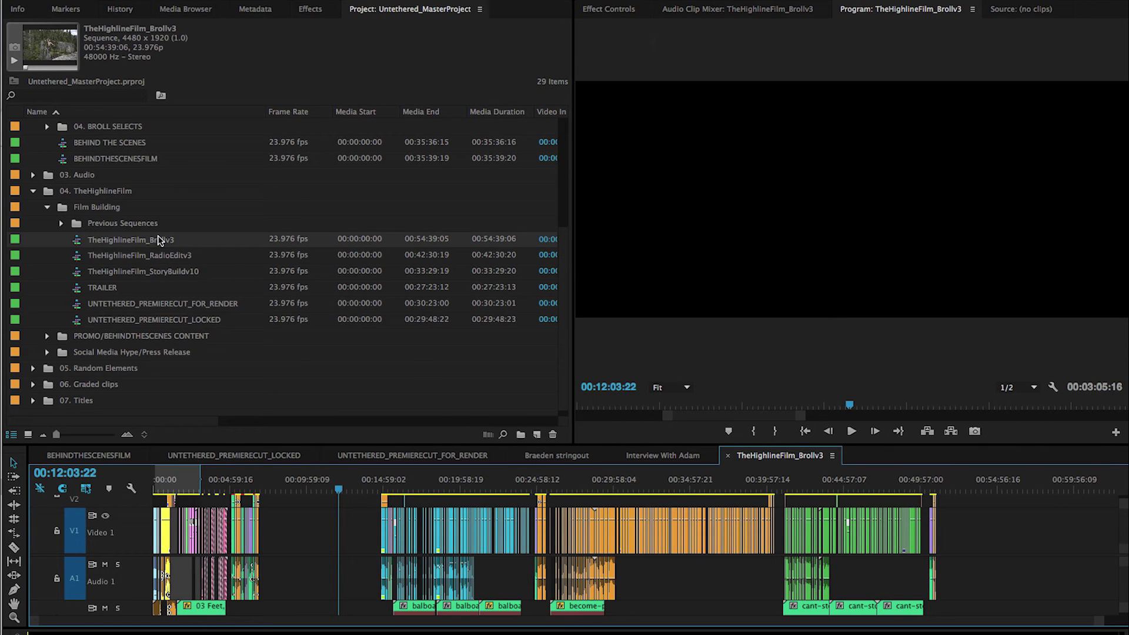
Step: Open TheHighlineFilm_RadioEditv3 as an additional timeline tab
{"action": "left_click", "coordinate": [62, 223]}
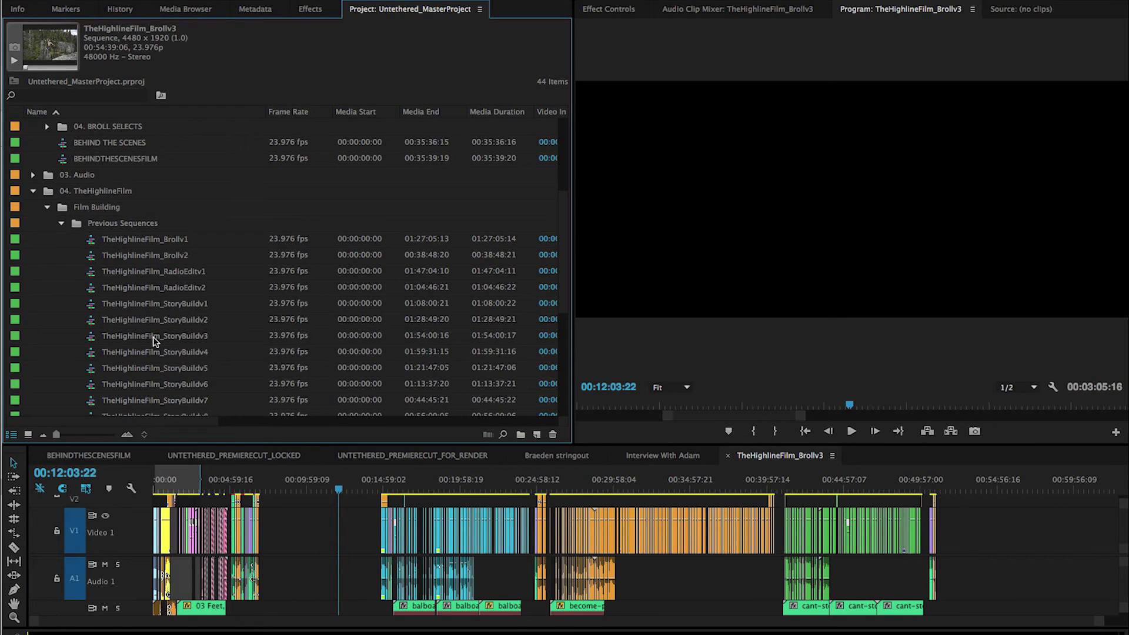
{"action": "scroll", "coordinate": [154, 341], "scroll_direction": "down", "scroll_amount": 1}
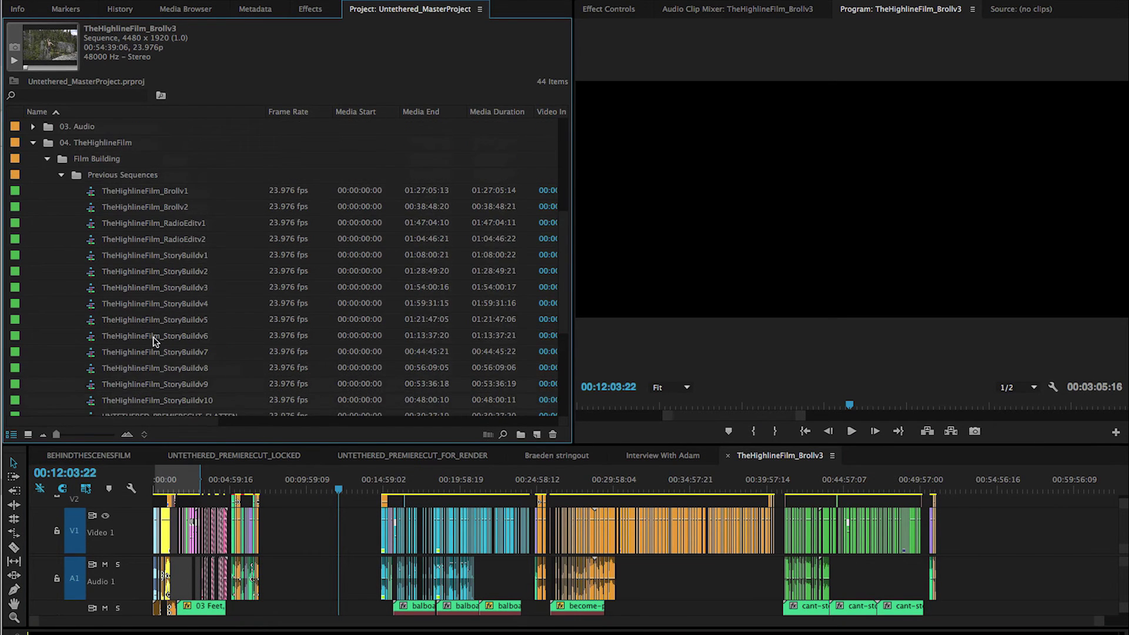
{"action": "left_click", "coordinate": [62, 176]}
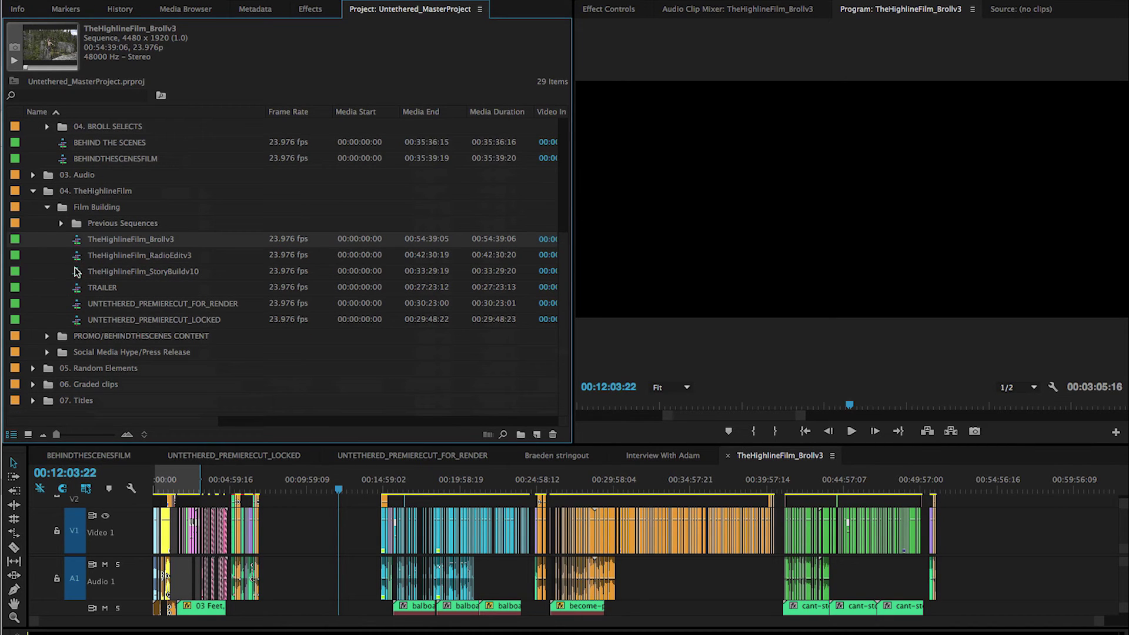
{"action": "mouse_move", "coordinate": [81, 262]}
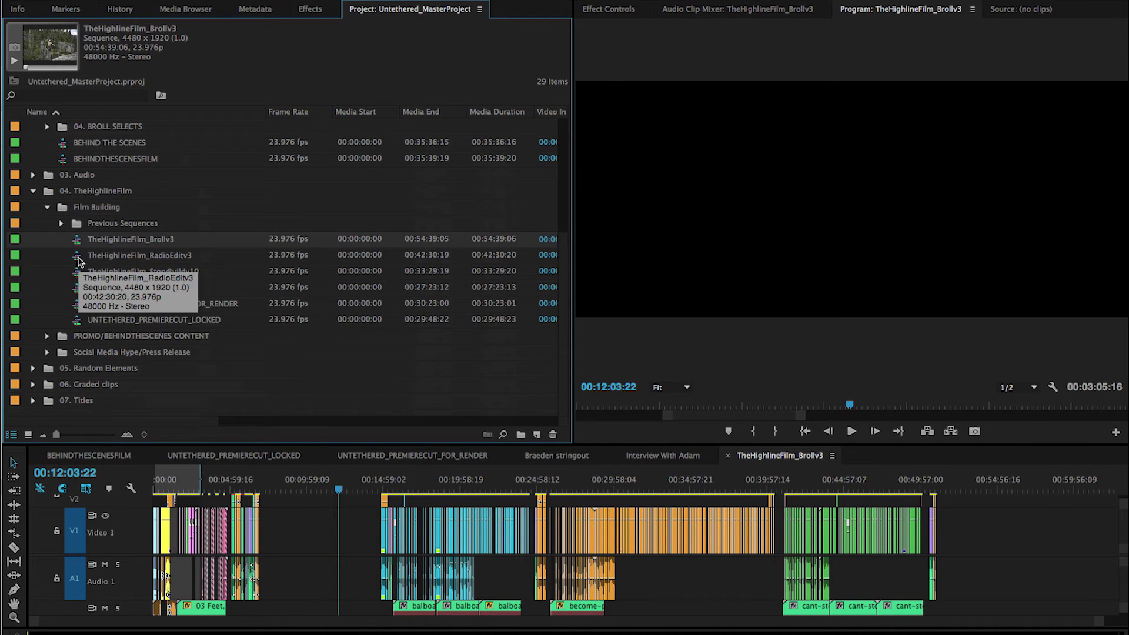
{"action": "double_click", "coordinate": [78, 259]}
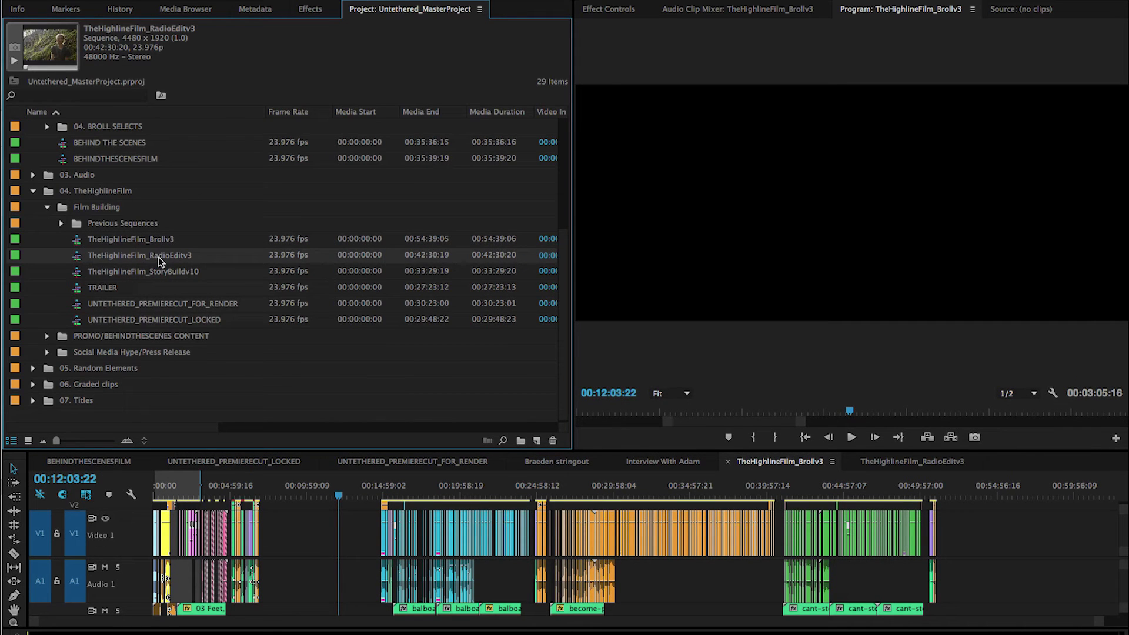
Step: Open TheHighlineFilm_StoryBuildv1 from the expanded Previous Sequences bin as a new timeline tab
{"action": "mouse_move", "coordinate": [159, 259]}
{"action": "mouse_move", "coordinate": [174, 243]}
{"action": "left_click", "coordinate": [62, 223]}
{"action": "scroll", "coordinate": [76, 215], "scroll_direction": "down", "scroll_amount": 3}
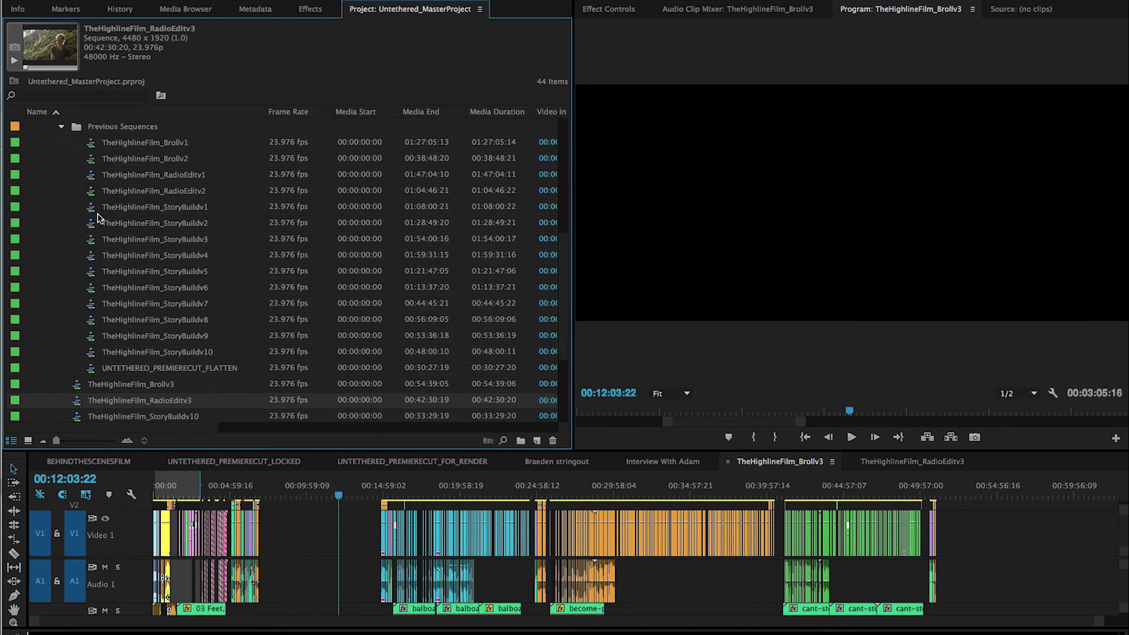
{"action": "double_click", "coordinate": [89, 207]}
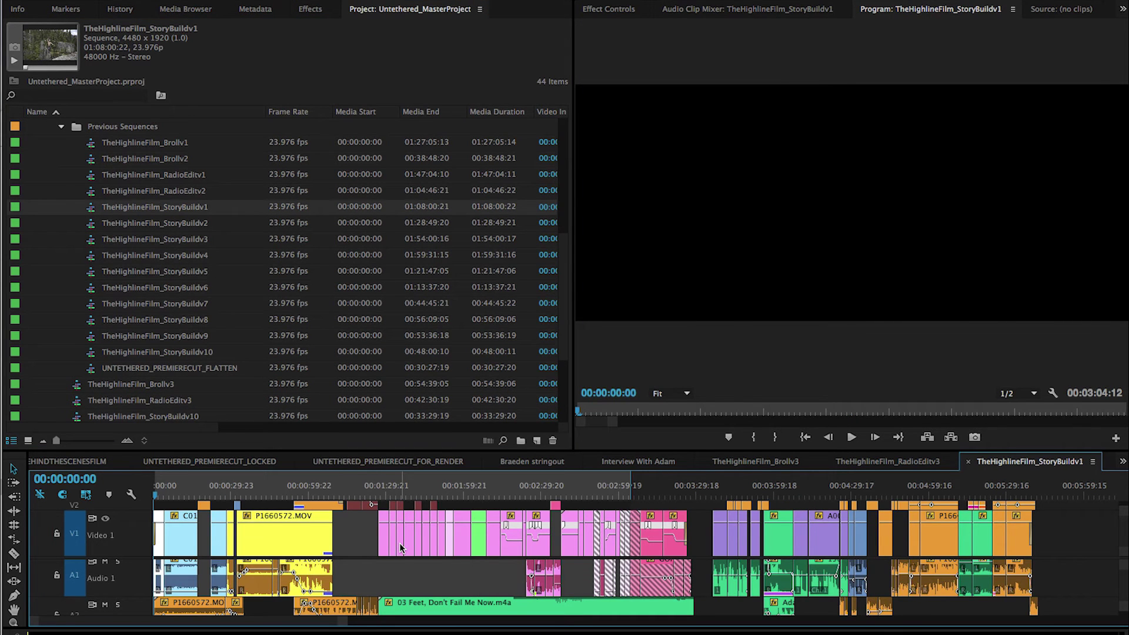
Step: Maximize the timeline and zoom out to view more of StoryBuildv1, then restore the layout
{"action": "key", "text": "grave"}
{"action": "key", "text": "minus"}
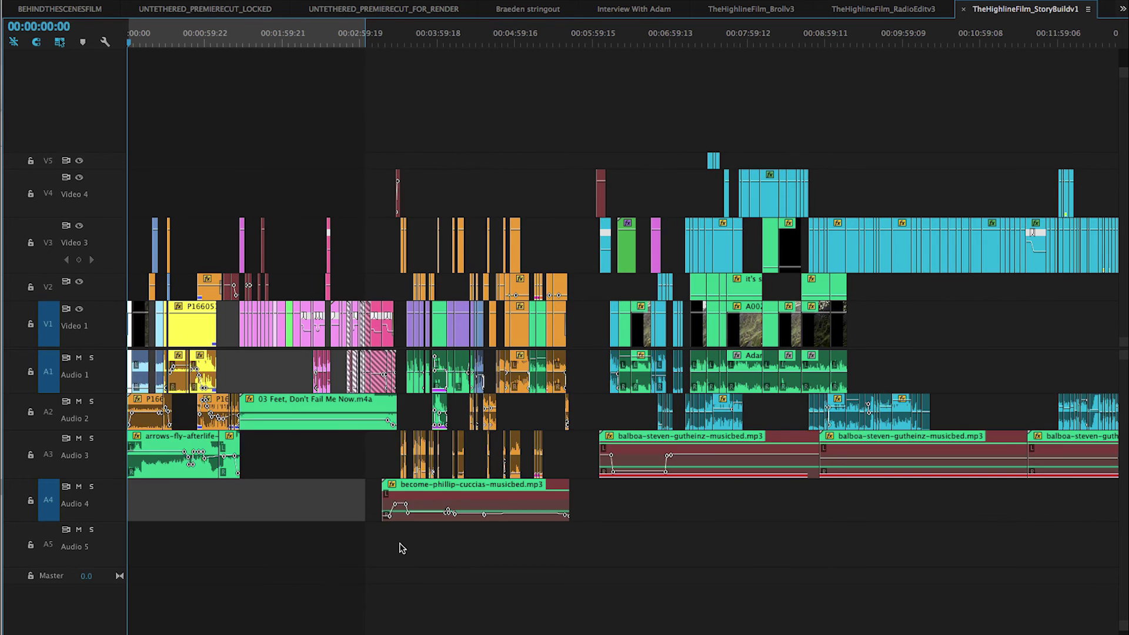
{"action": "key", "text": "minus"}
{"action": "key", "text": "minus"}
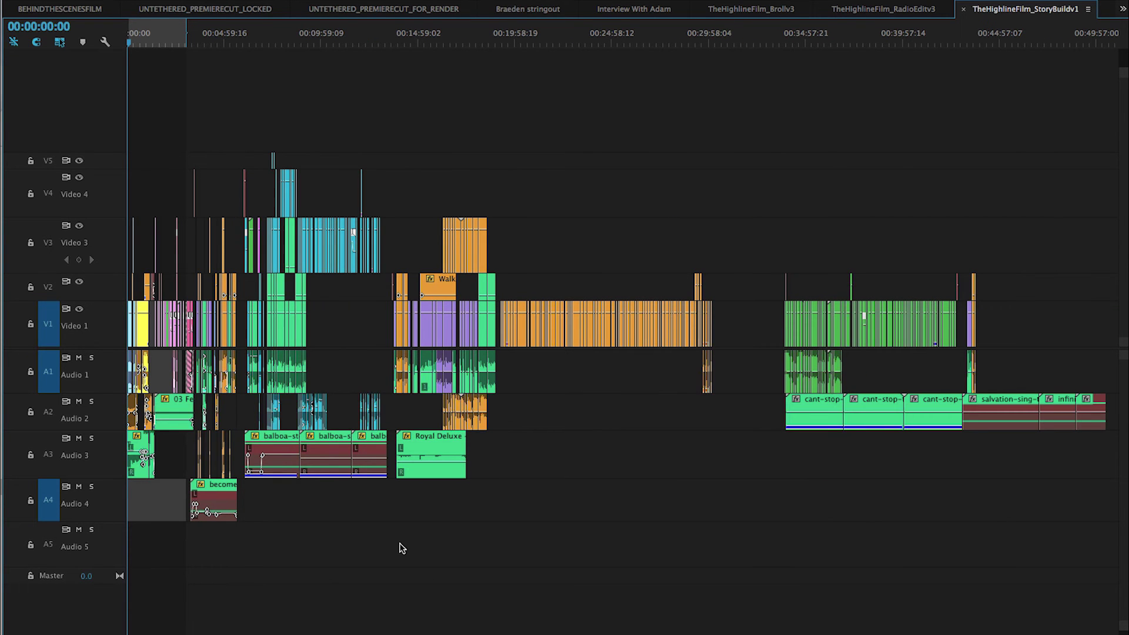
{"action": "key", "text": "minus"}
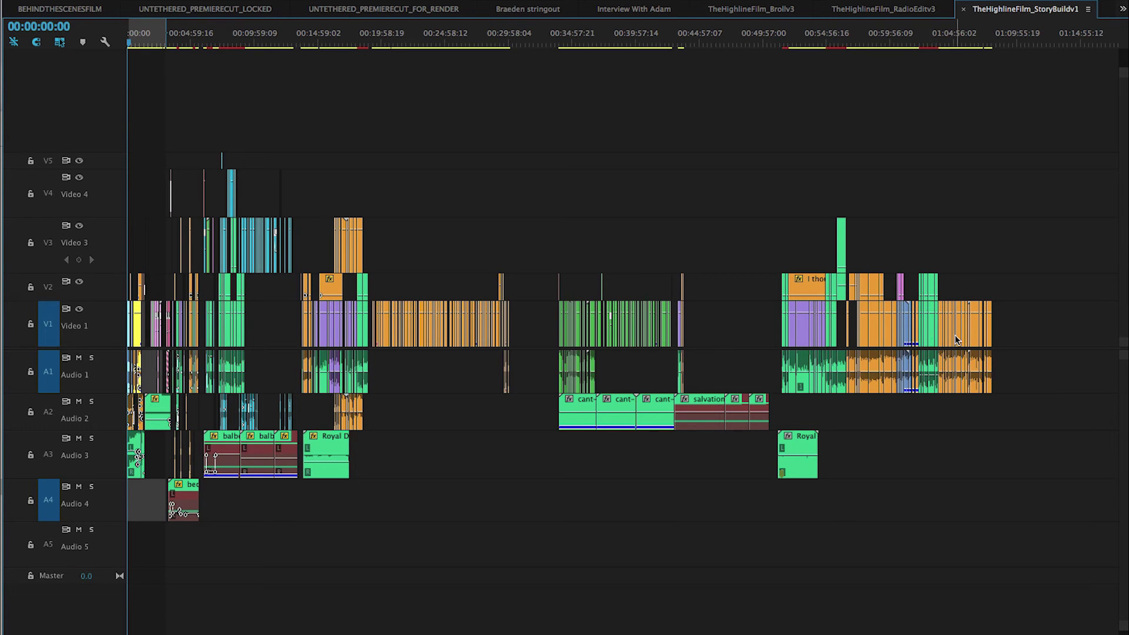
{"action": "key", "text": "grave"}
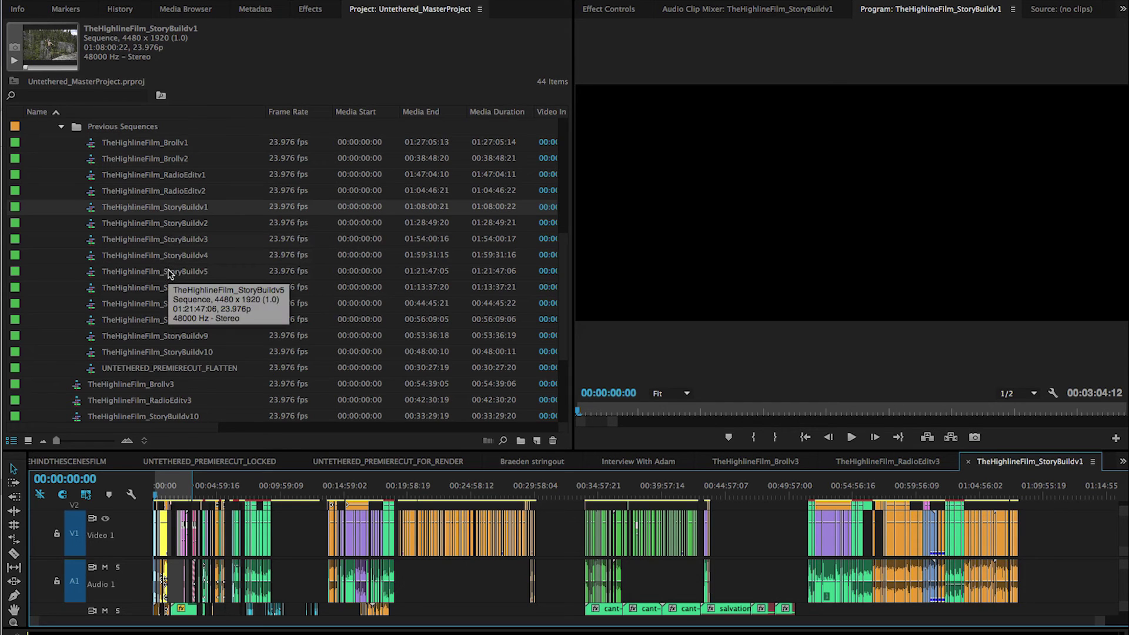
Step: Collapse Previous Sequences and open TheHighlineFilm_StoryBuildv10, adjusting the timeline panel height
{"action": "scroll", "coordinate": [169, 274], "scroll_direction": "up", "scroll_amount": 1}
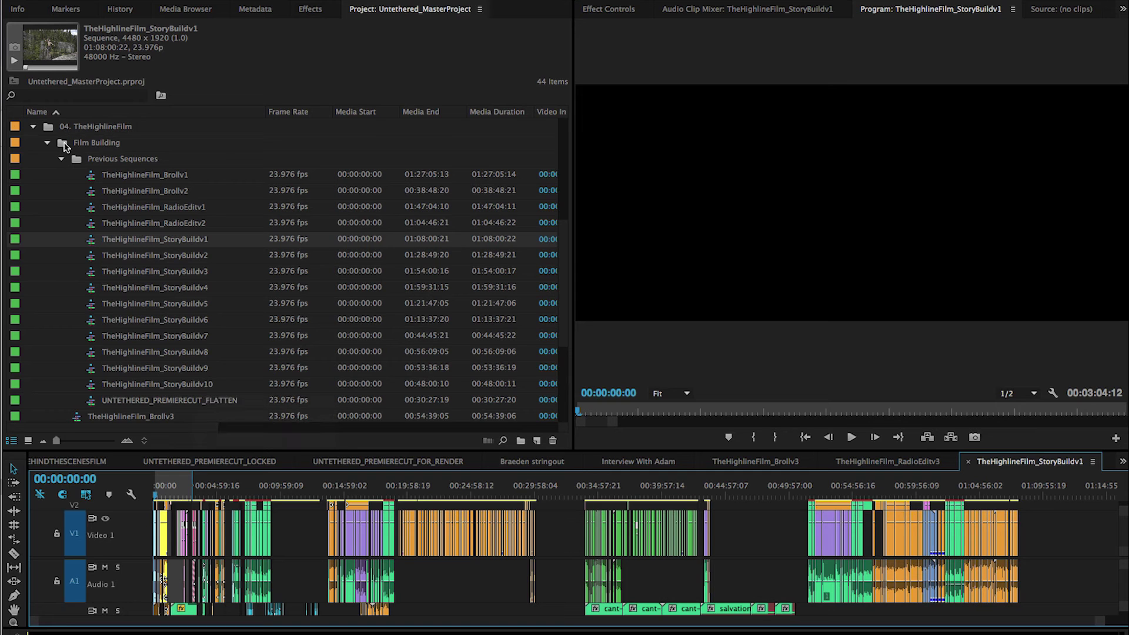
{"action": "left_click", "coordinate": [61, 162]}
{"action": "left_click", "coordinate": [62, 163]}
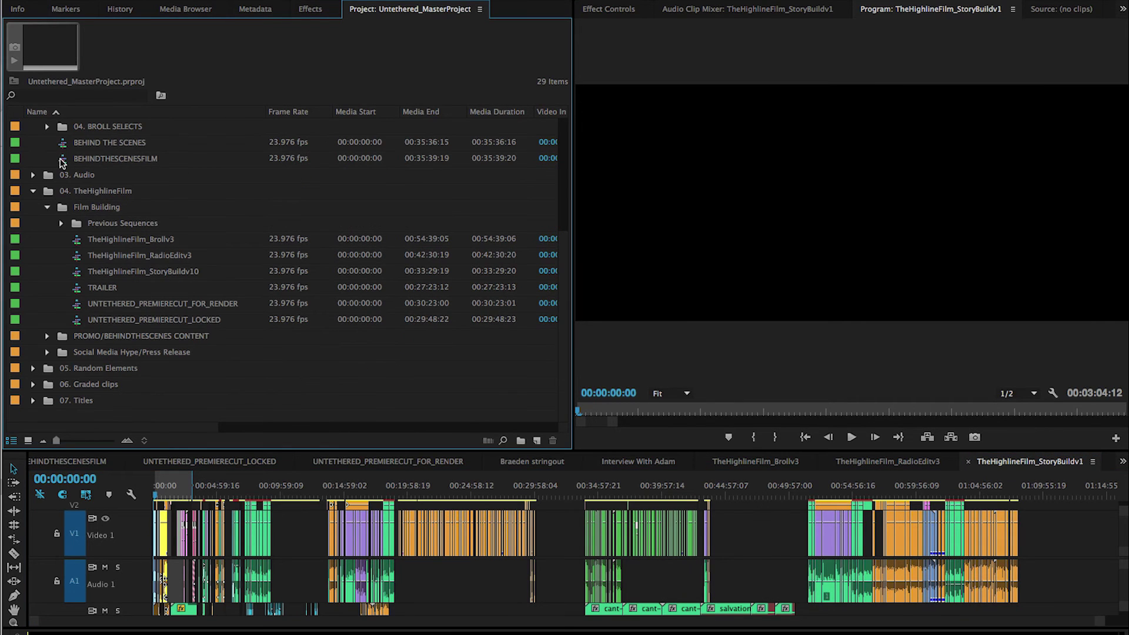
{"action": "double_click", "coordinate": [180, 277]}
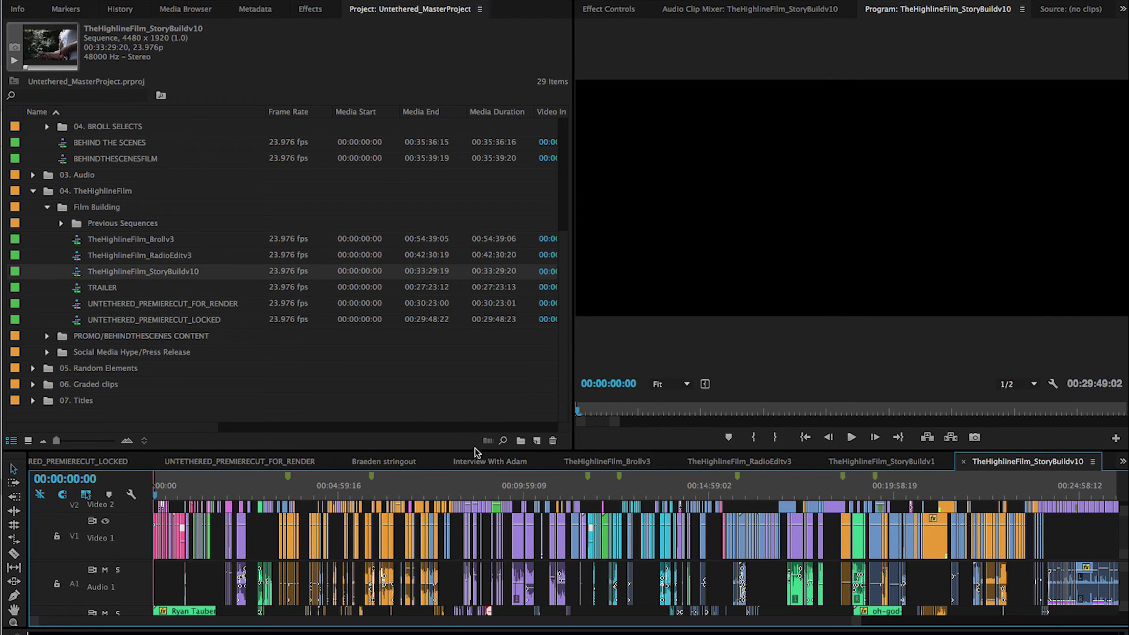
{"action": "left_click_drag", "start_coordinate": [511, 450], "coordinate": [512, 245]}
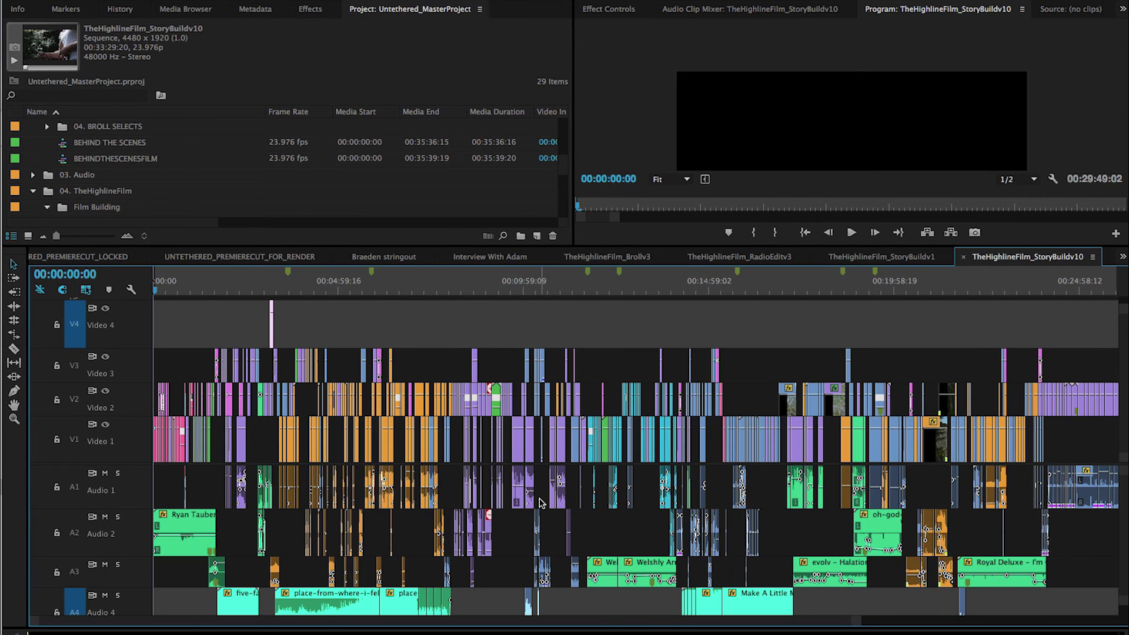
{"action": "left_click_drag", "start_coordinate": [176, 246], "coordinate": [176, 382]}
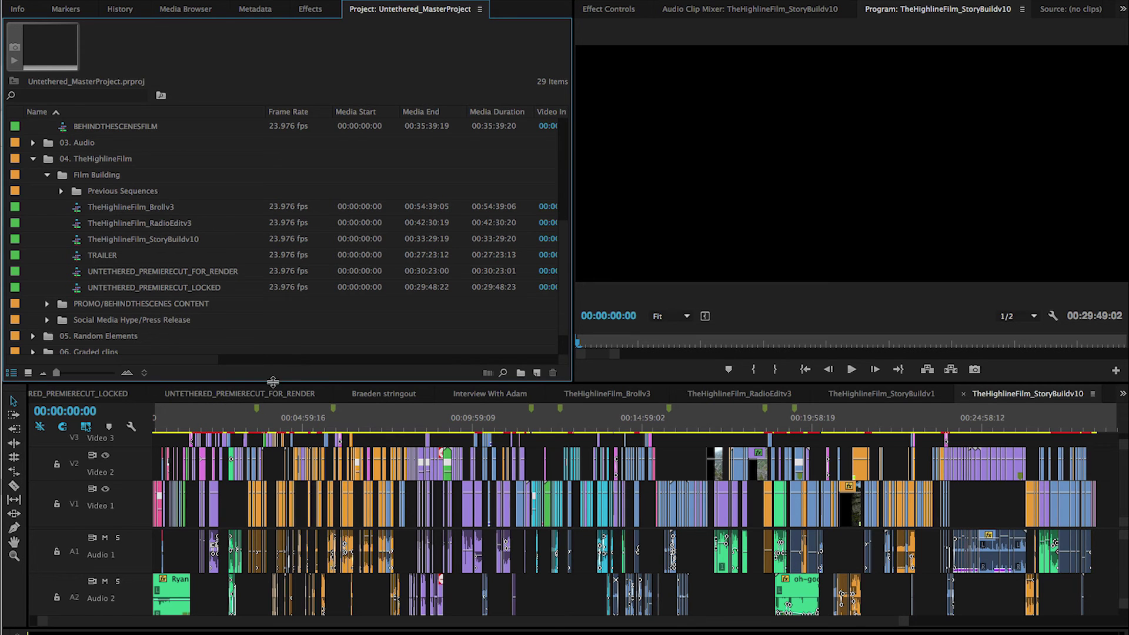
{"action": "left_click", "coordinate": [100, 393]}
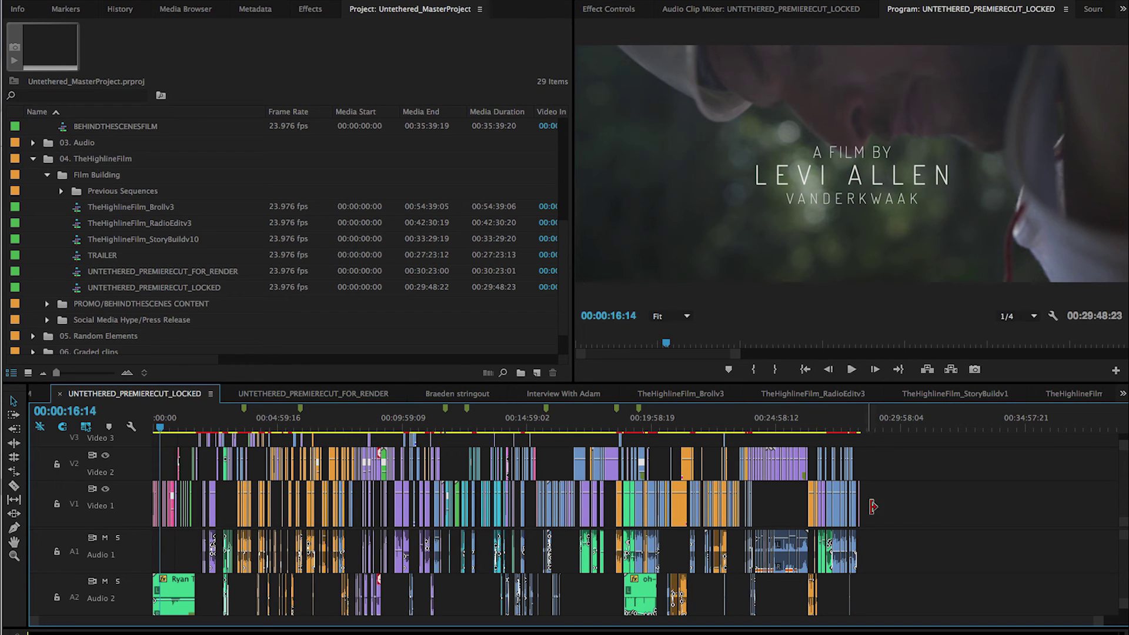
Step: Scroll through the audio tracks of the UNTETHERED_PREMIERECUT_LOCKED timeline
{"action": "scroll", "coordinate": [872, 560], "scroll_direction": "down", "scroll_amount": 5}
{"action": "scroll", "coordinate": [871, 560], "scroll_direction": "up", "scroll_amount": 5}
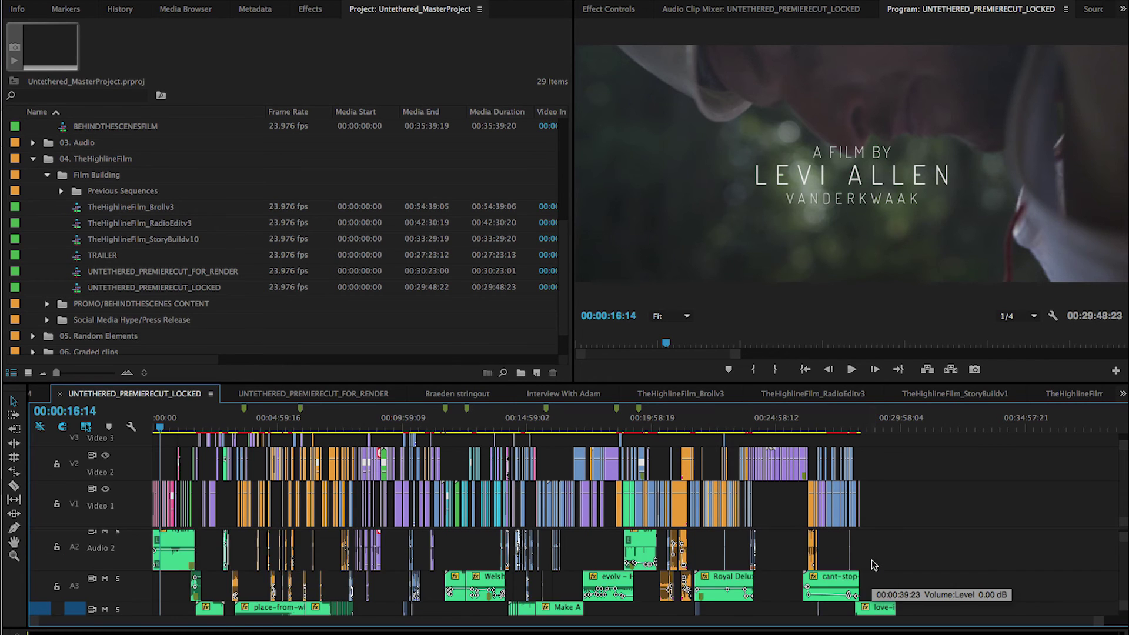
{"action": "scroll", "coordinate": [1003, 599], "scroll_direction": "down", "scroll_amount": 5}
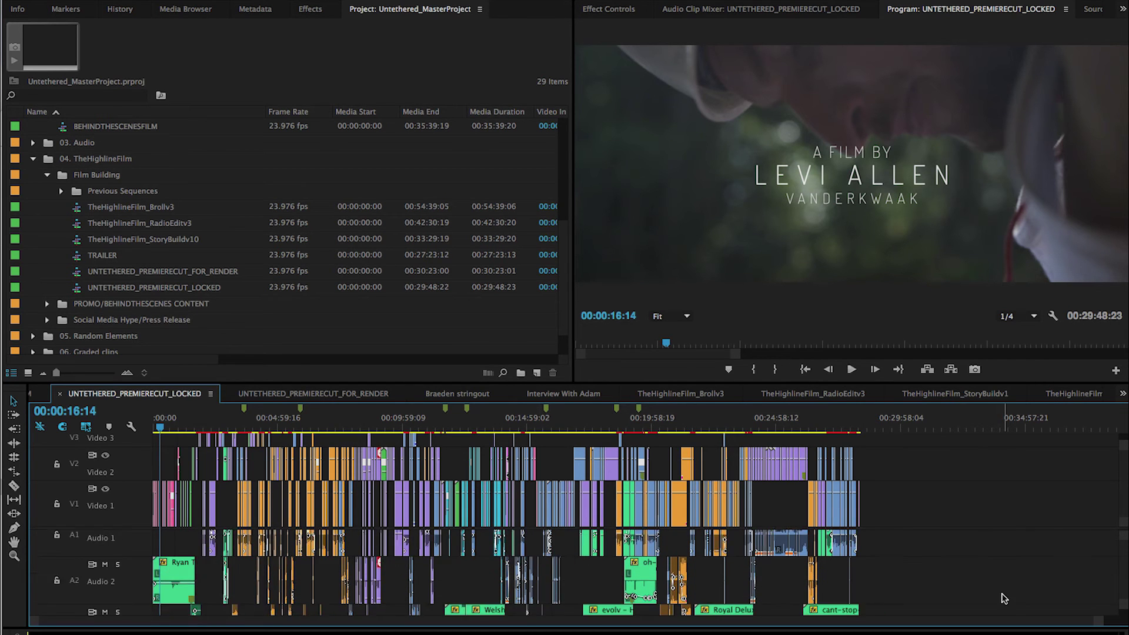
{"action": "scroll", "coordinate": [976, 588], "scroll_direction": "up", "scroll_amount": 5}
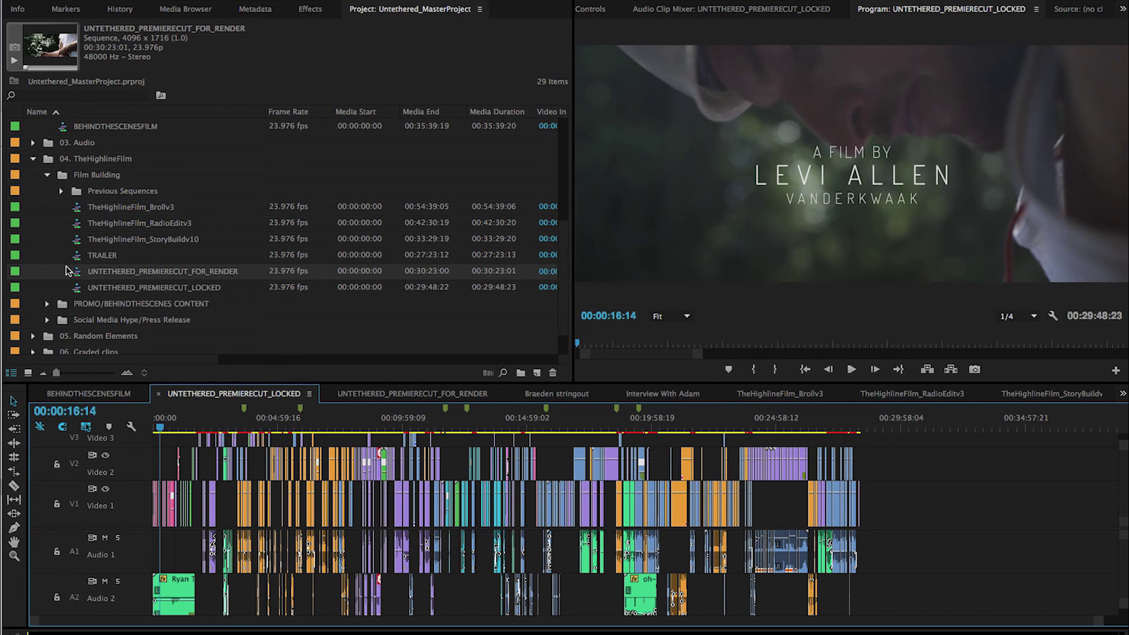
Step: Open the UNTETHERED_PREMIERECUT_FOR_RENDER sequence with the timeline maximized and zoomed out to the whole sequence
{"action": "double_click", "coordinate": [78, 274]}
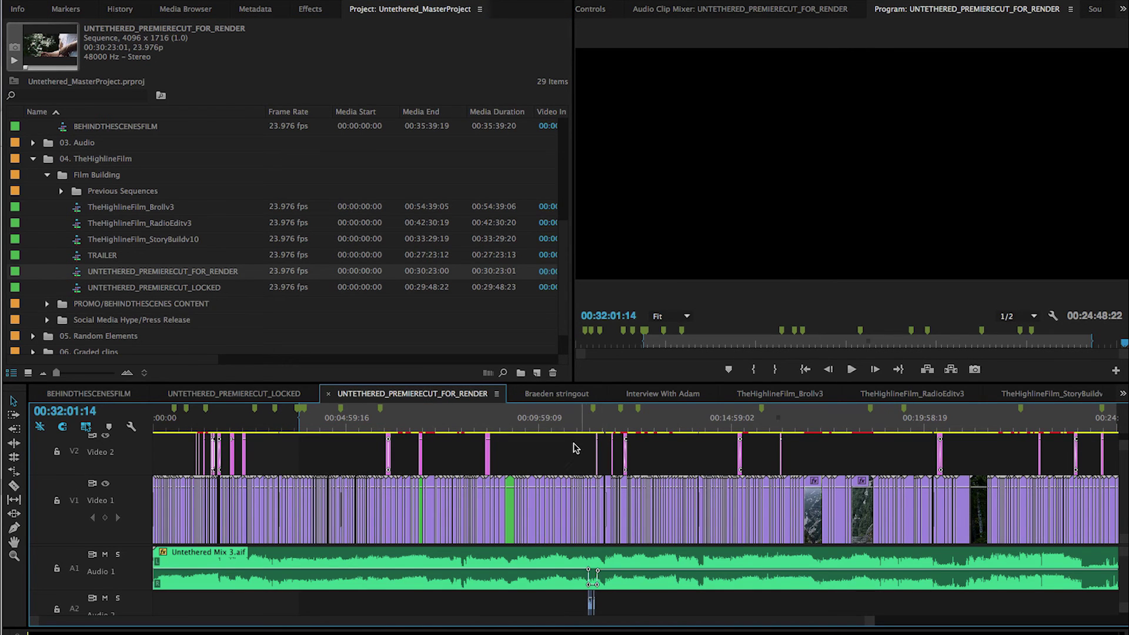
{"action": "key", "text": "grave"}
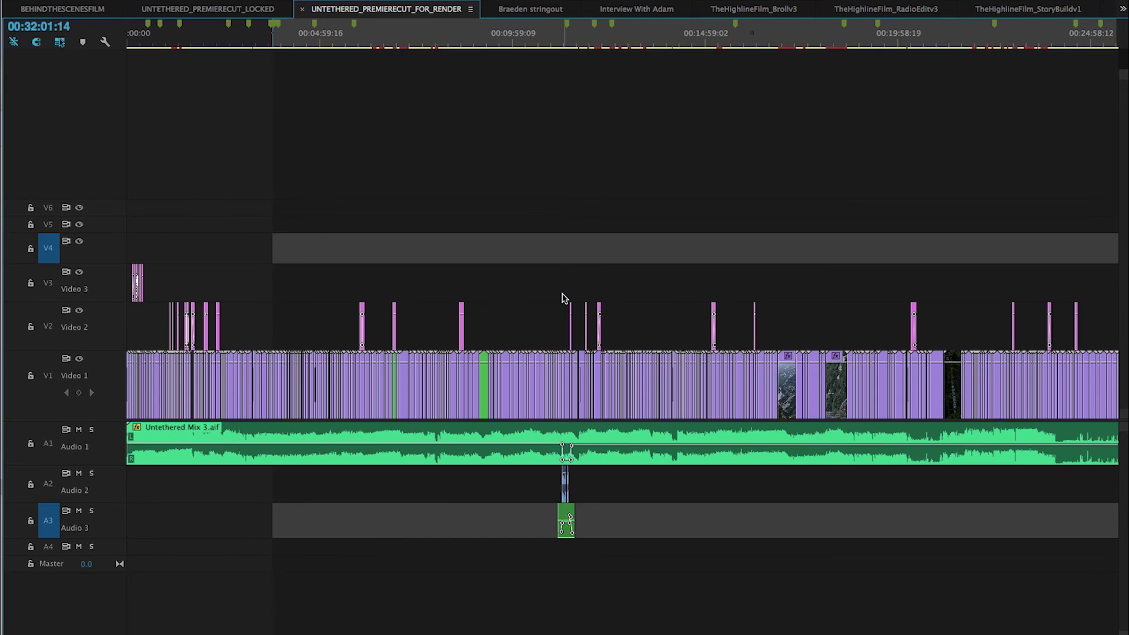
{"action": "key", "text": "minus"}
{"action": "key", "text": "minus"}
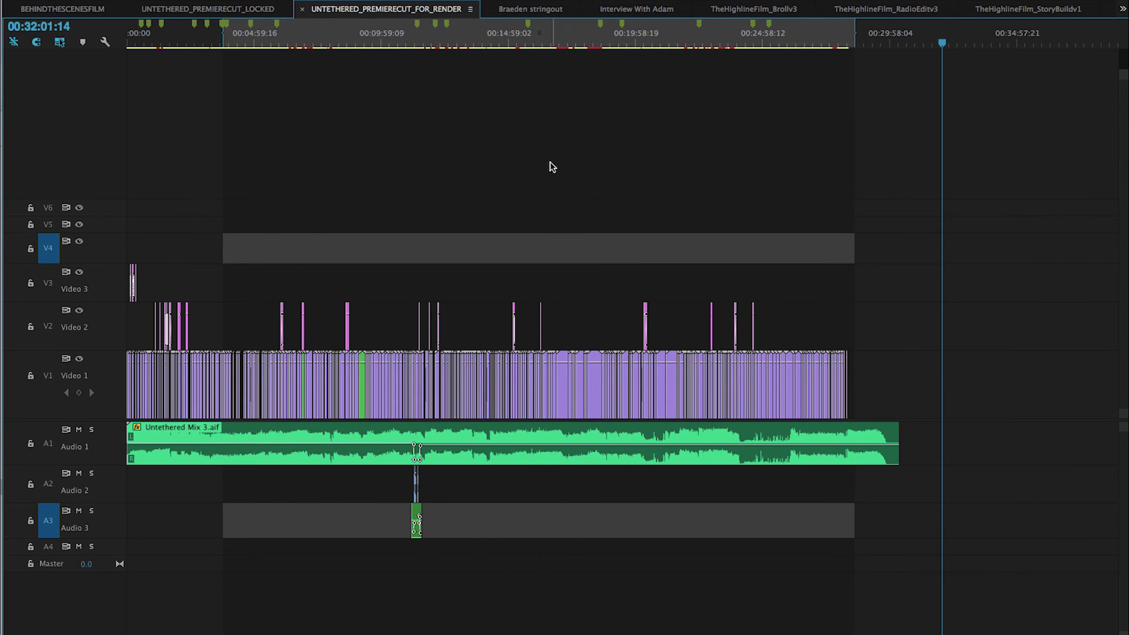
Step: Move the playhead to 00:04:24:07, zoom in and back out, and deselect the Untethered Mix 3.aif clip
{"action": "left_click", "coordinate": [566, 39]}
{"action": "key", "text": "equal"}
{"action": "key", "text": "equal"}
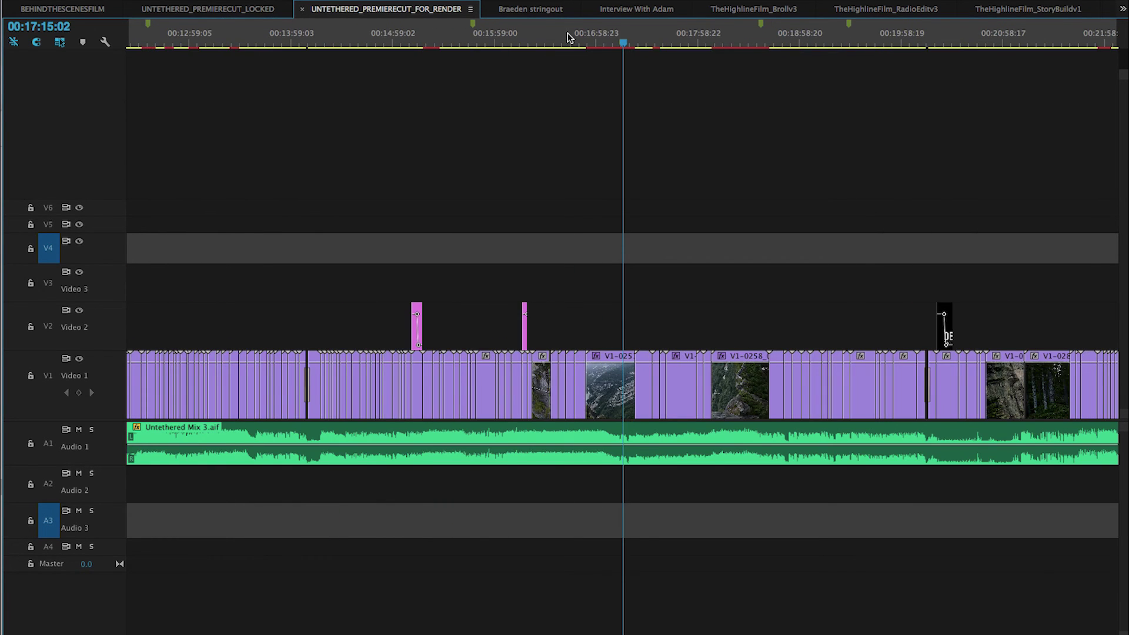
{"action": "key", "text": "minus"}
{"action": "key", "text": "minus"}
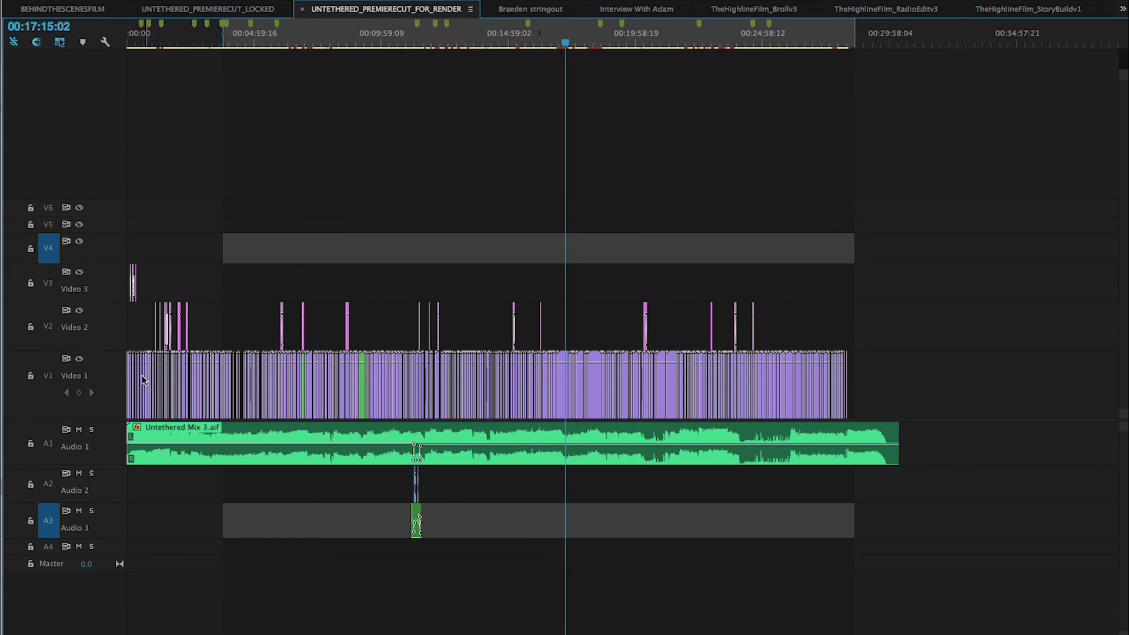
{"action": "left_click", "coordinate": [239, 41]}
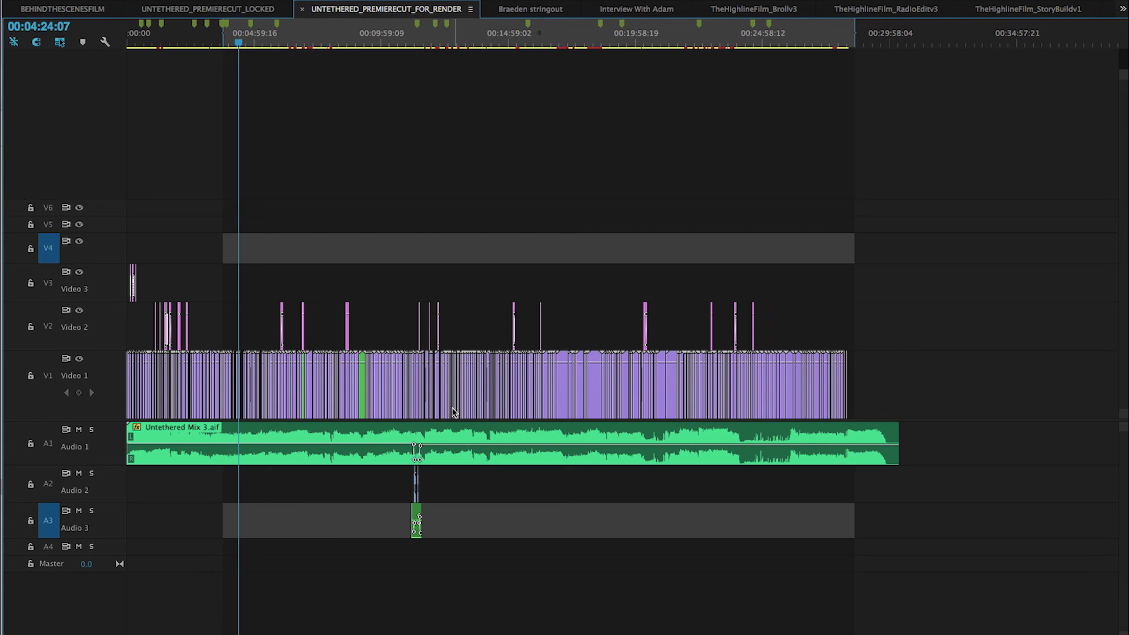
{"action": "key", "text": "="}
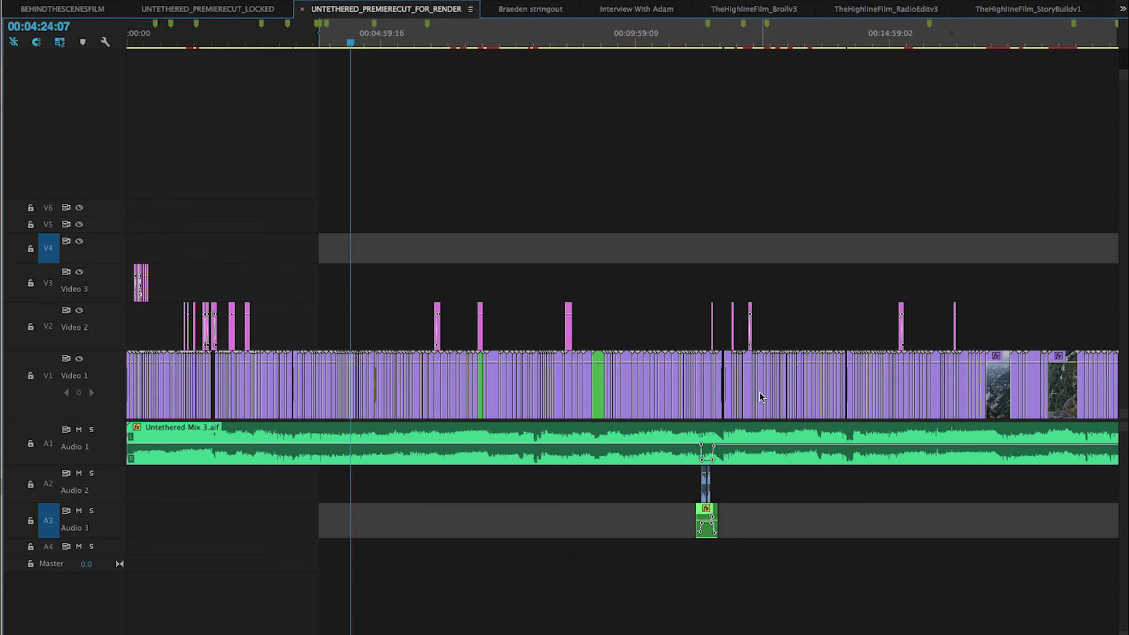
{"action": "key", "text": "="}
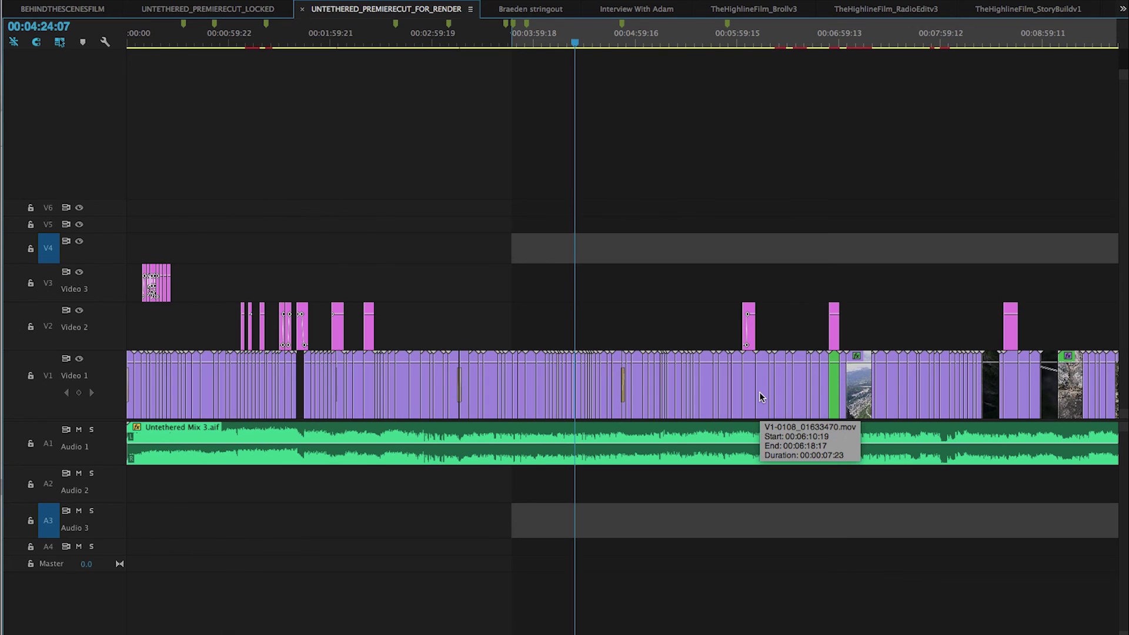
{"action": "key", "text": "minus"}
{"action": "key", "text": "minus"}
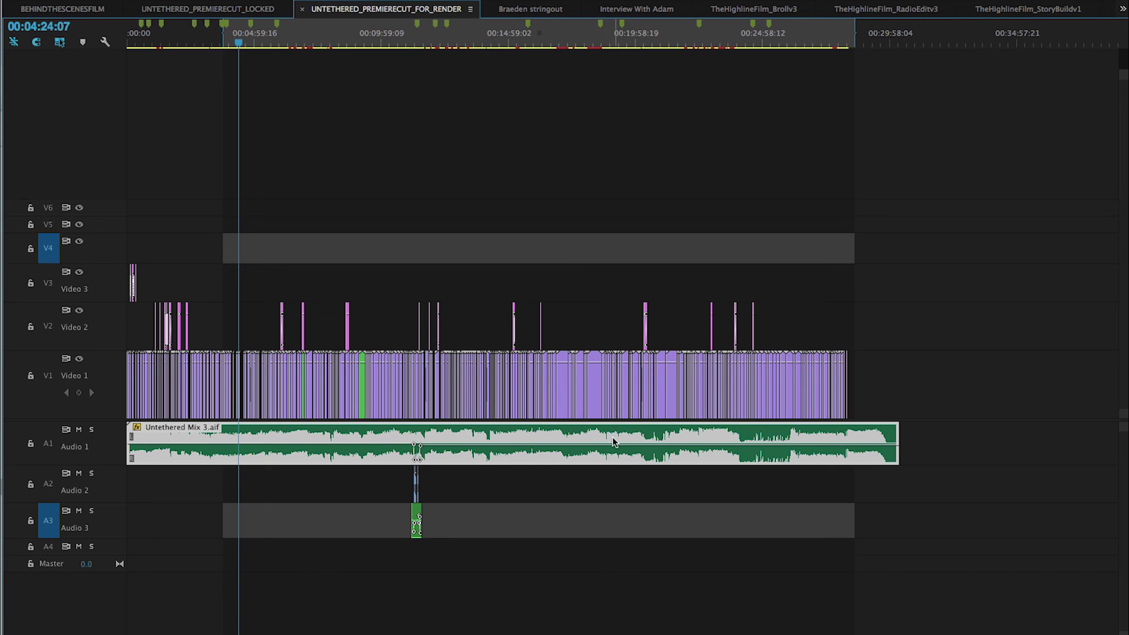
{"action": "left_click", "coordinate": [642, 510]}
Step: Park the playhead near 00:11:31, restore the panel layout, and collapse the Project panel to bins 01. Masters–07. Titles
{"action": "left_click", "coordinate": [422, 41]}
{"action": "key", "text": "grave"}
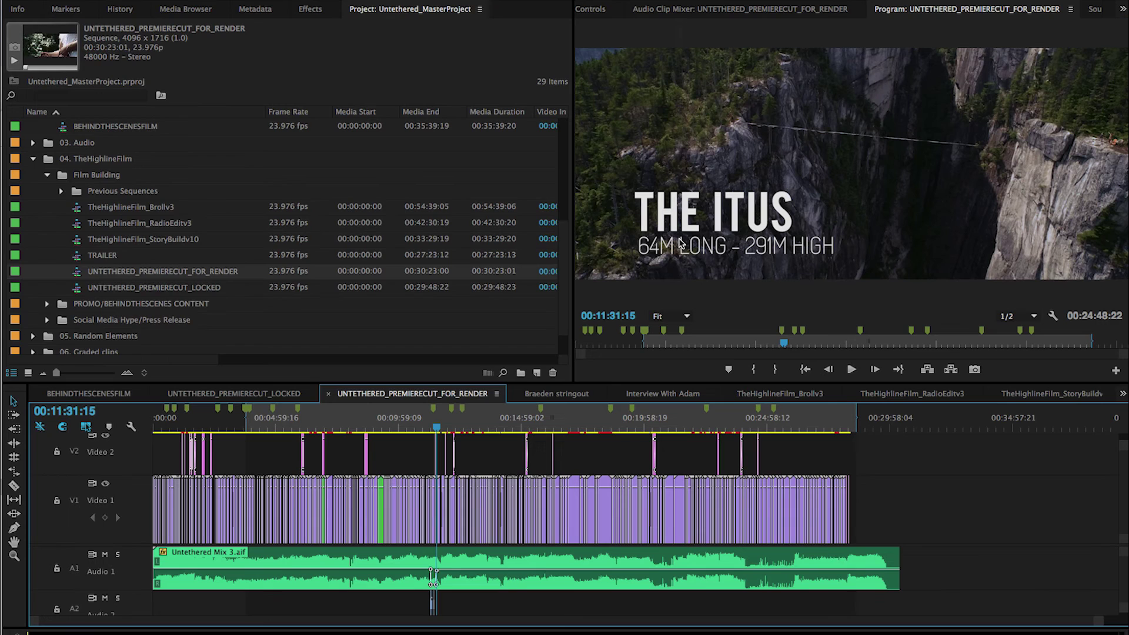
{"action": "left_click", "coordinate": [280, 290]}
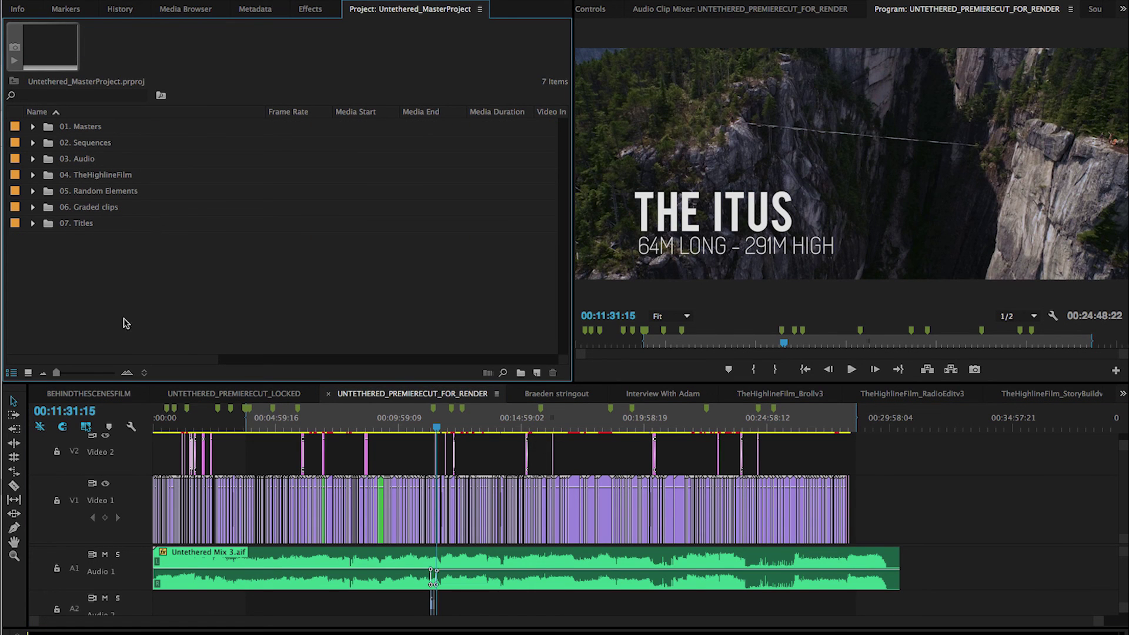
{"action": "scroll", "coordinate": [156, 218], "scroll_direction": "right", "scroll_amount": 5}
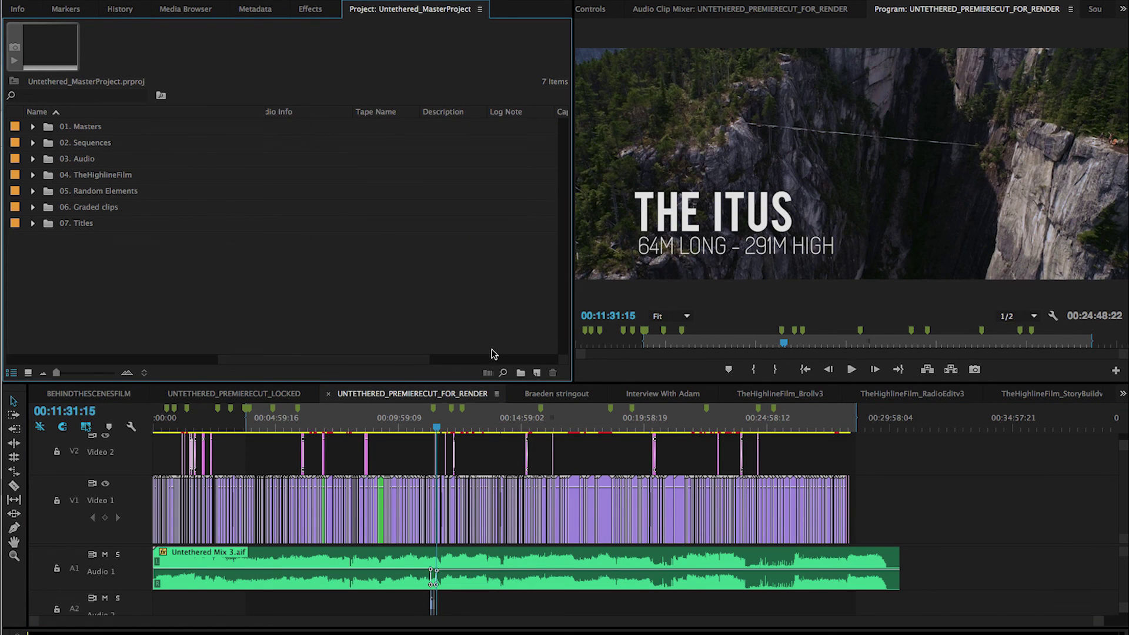